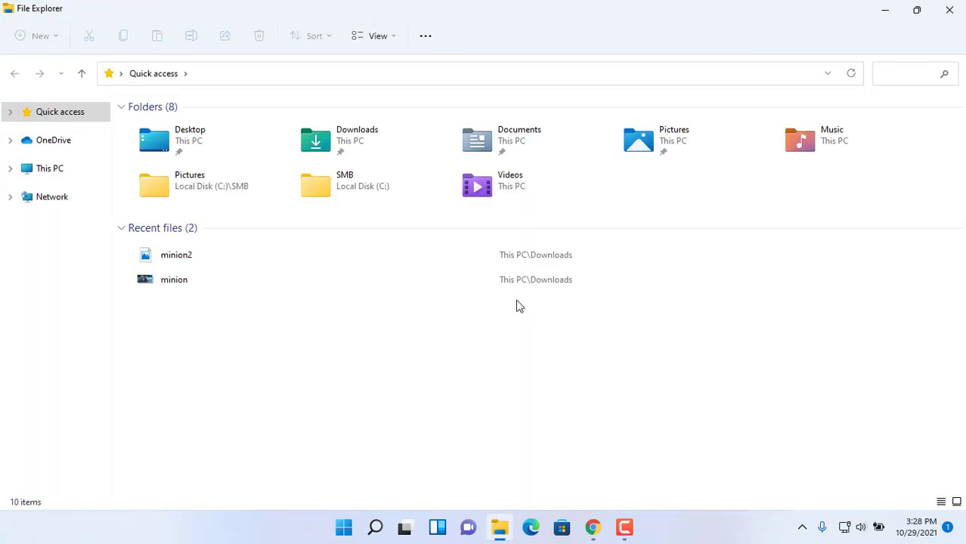
Open the sharing dialog for the SMB folder on Local Disk (C:)
left_click(47, 168)
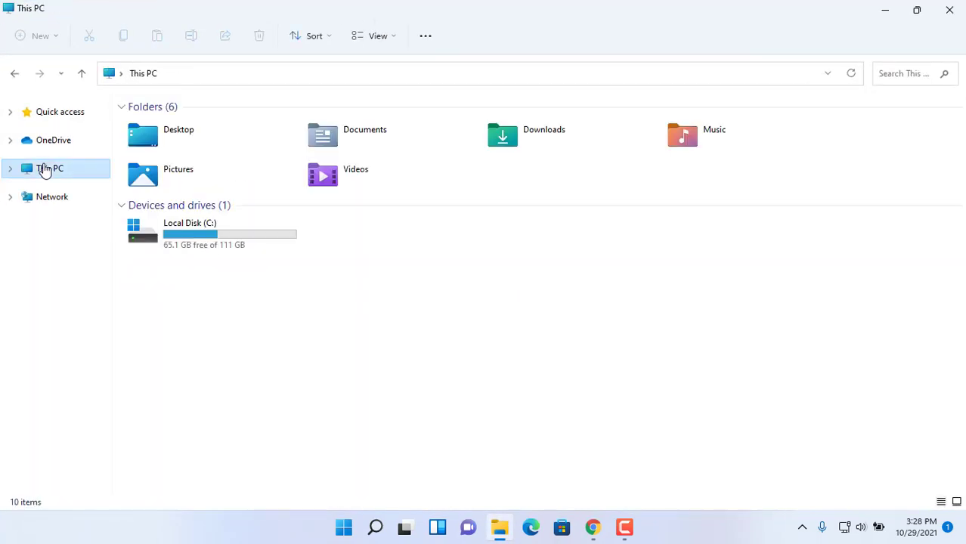
double_click(211, 238)
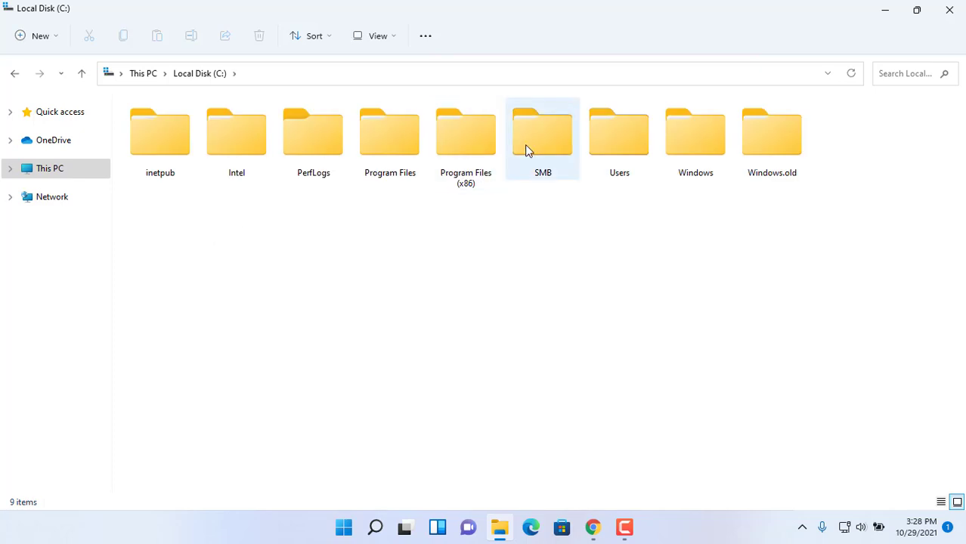
right_click(526, 143)
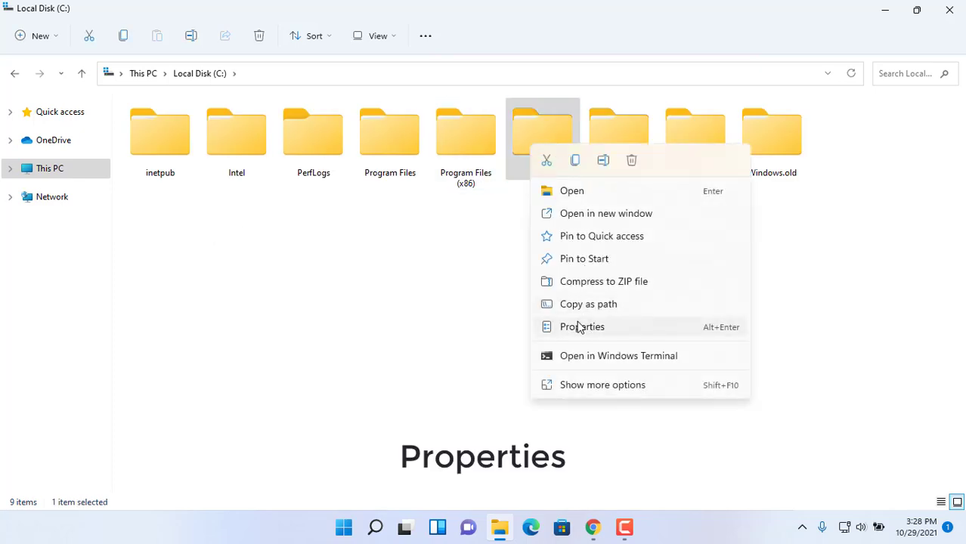
left_click(579, 328)
left_click_drag(614, 160, 201, 112)
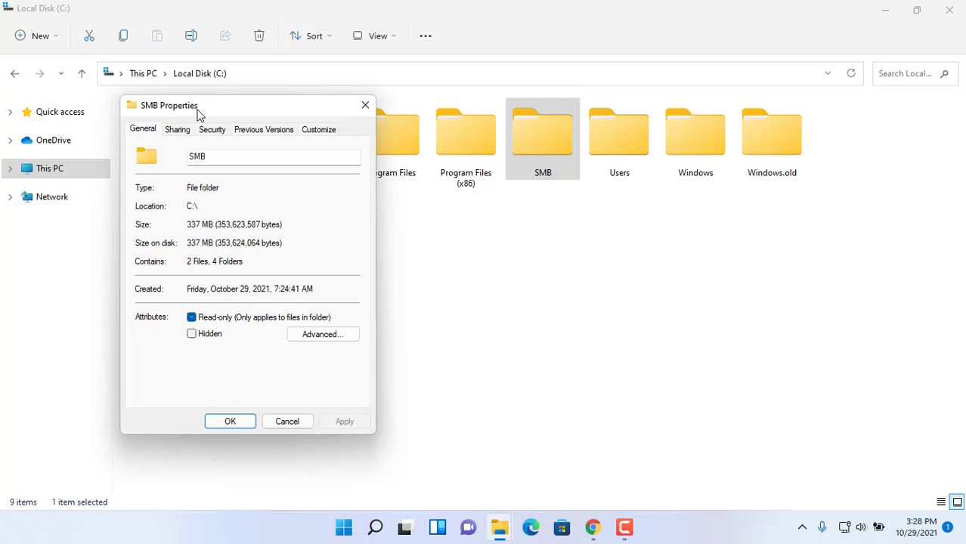
left_click(180, 132)
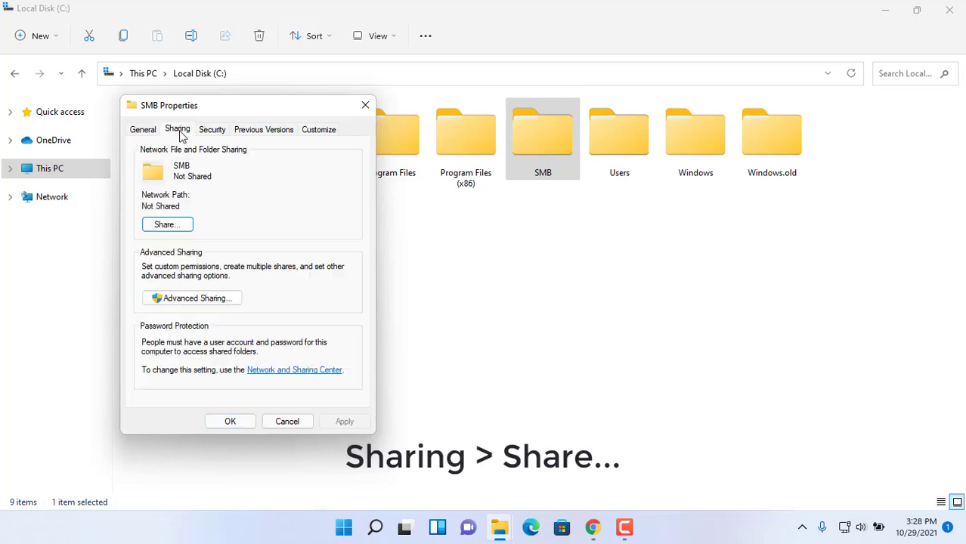
left_click(177, 226)
left_click_drag(183, 144, 530, 110)
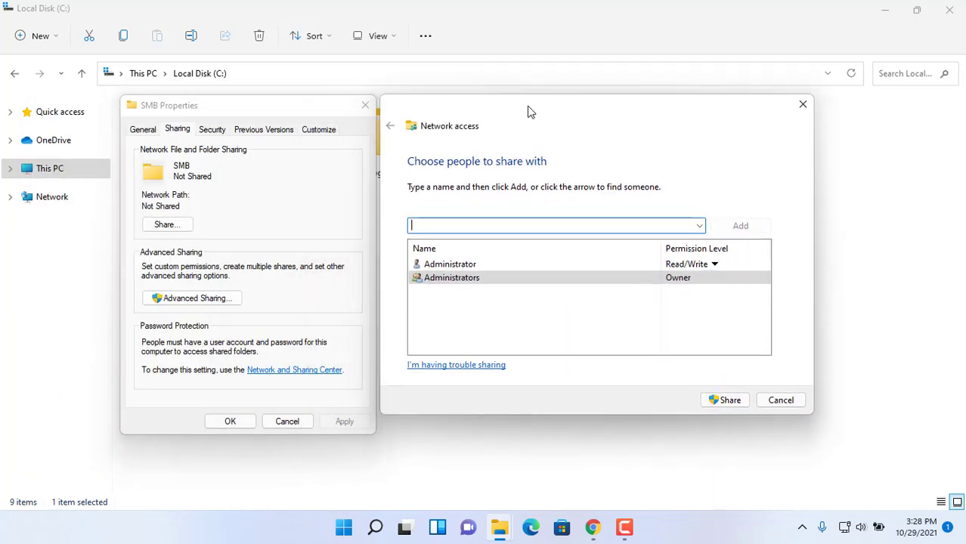
Share the SMB folder with Everyone at Read/Write permission
left_click(699, 227)
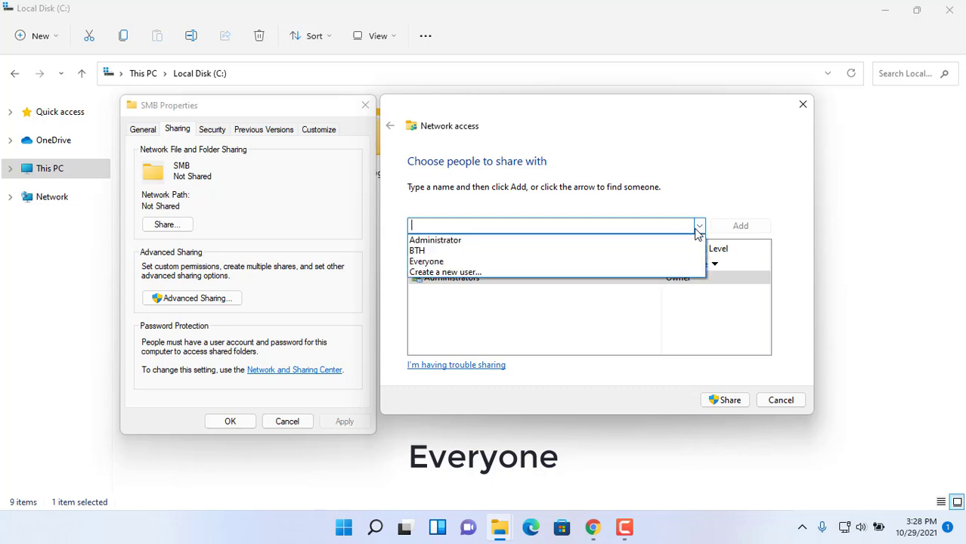
left_click(662, 261)
left_click(740, 225)
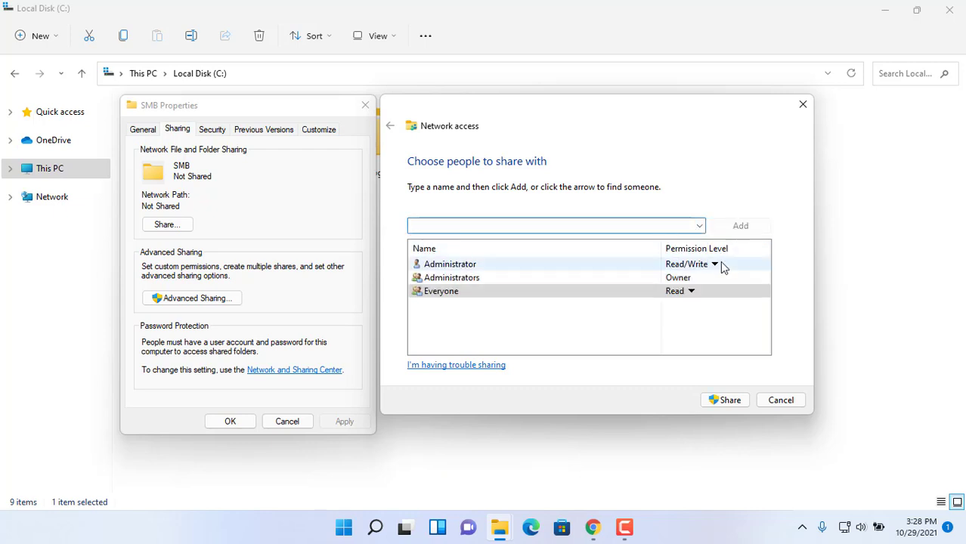
left_click(689, 292)
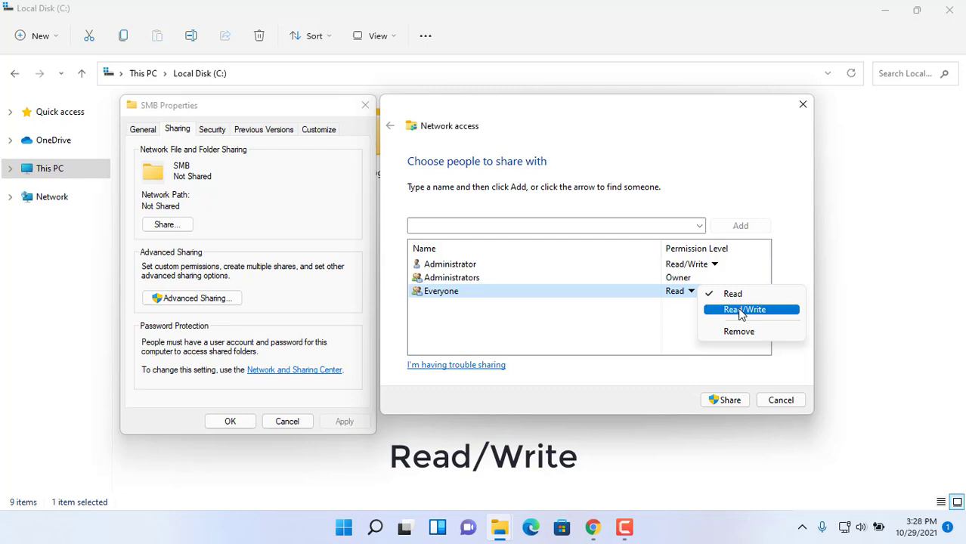
left_click(739, 309)
left_click(738, 399)
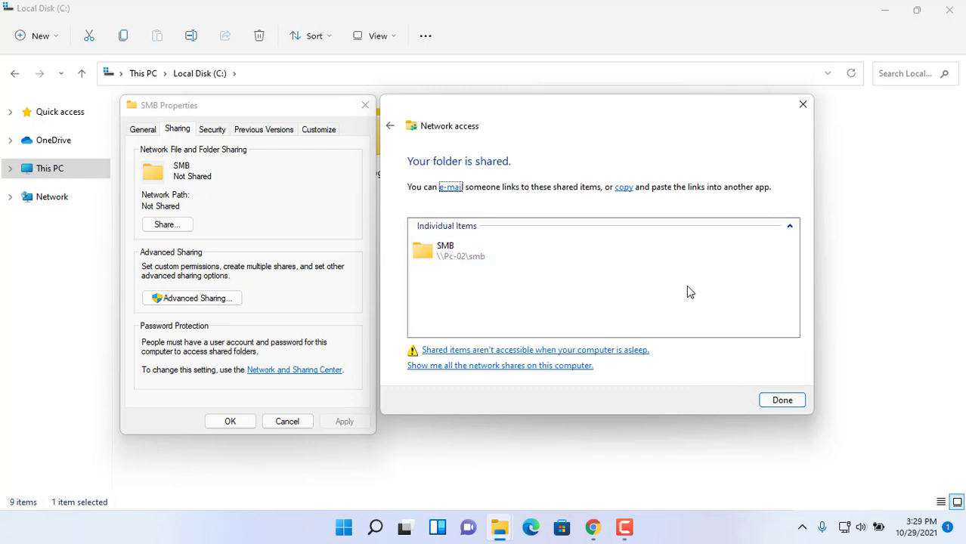
left_click(783, 400)
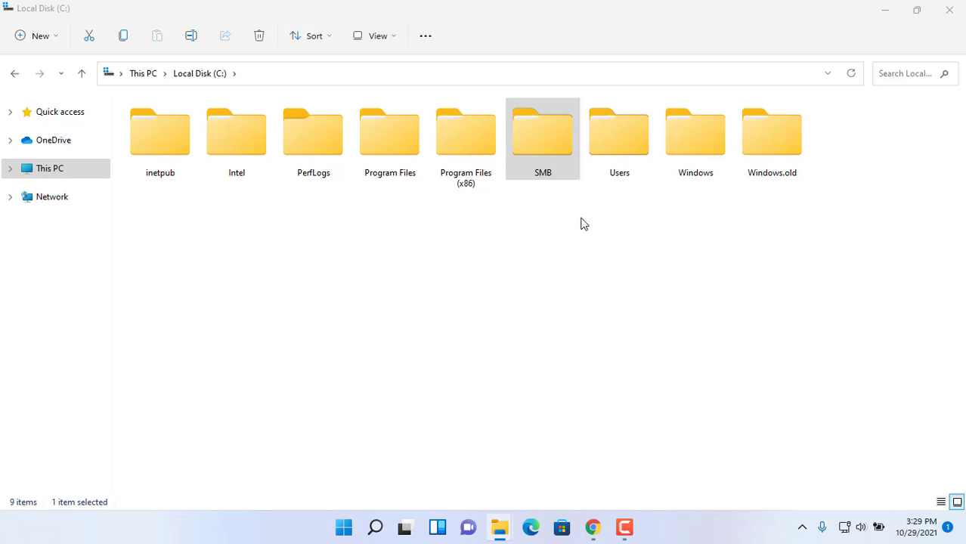
Reopen the SMB folder's Properties and go to Network and Sharing Center
right_click(534, 151)
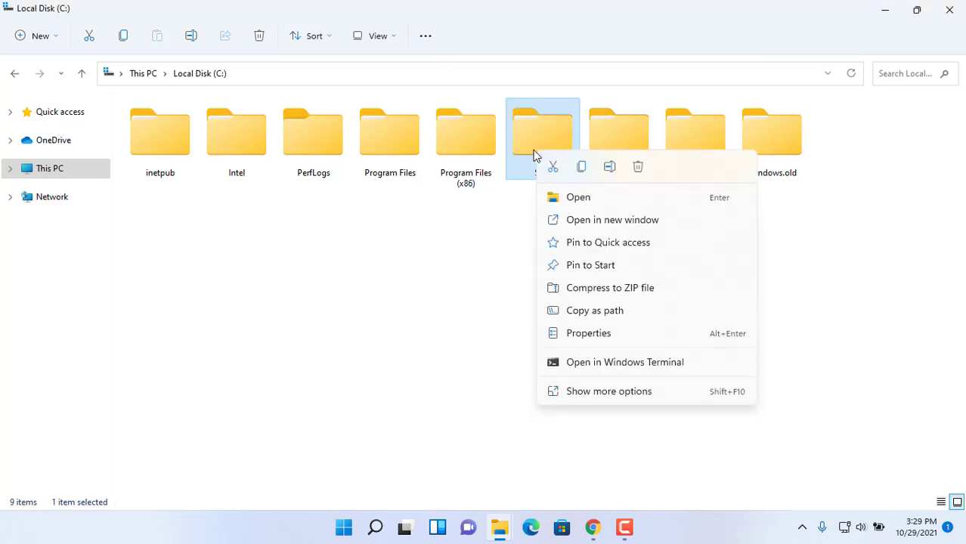
left_click(582, 339)
left_click(283, 370)
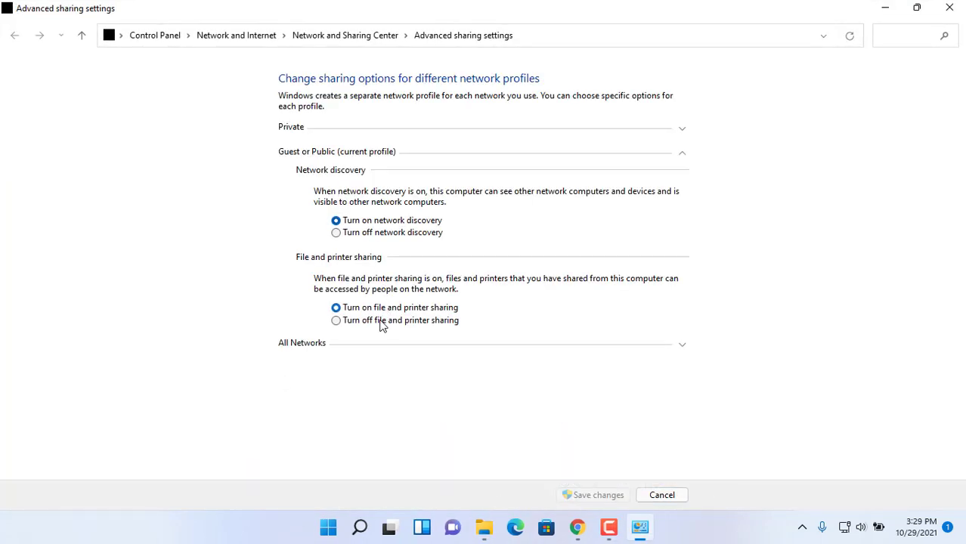
Turn off password protected sharing for All Networks, save, and close SMB Properties and File Explorer
left_click(316, 350)
scroll(424, 336, "down", 2)
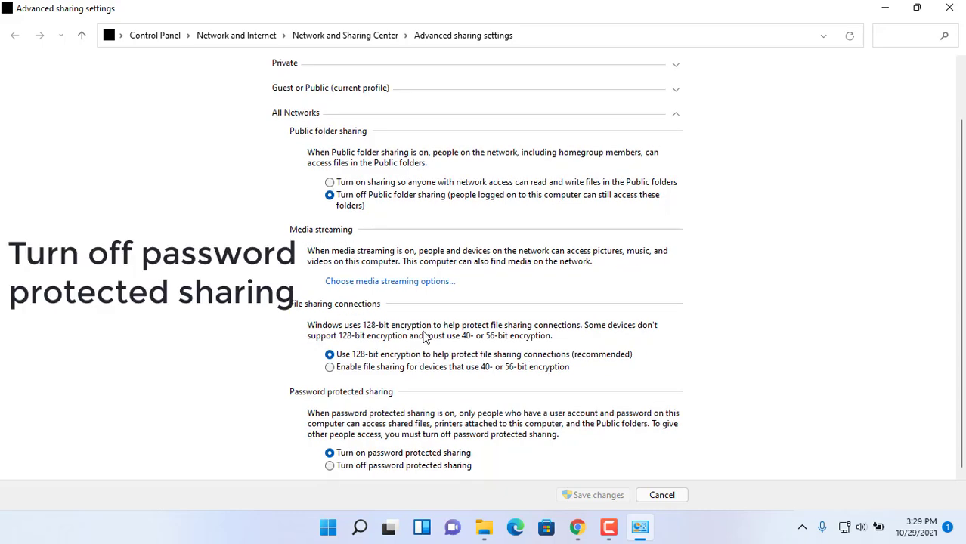
left_click(361, 467)
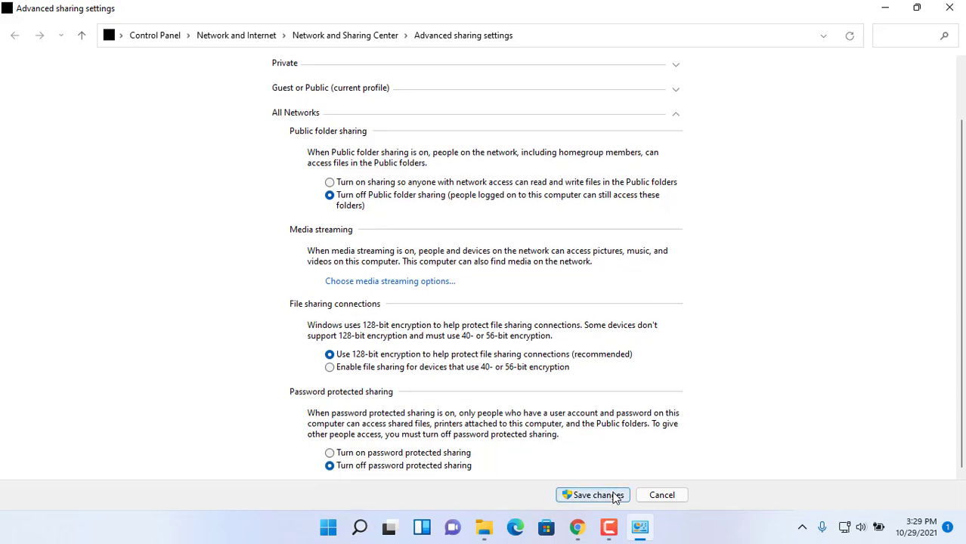
left_click(616, 495)
left_click(230, 421)
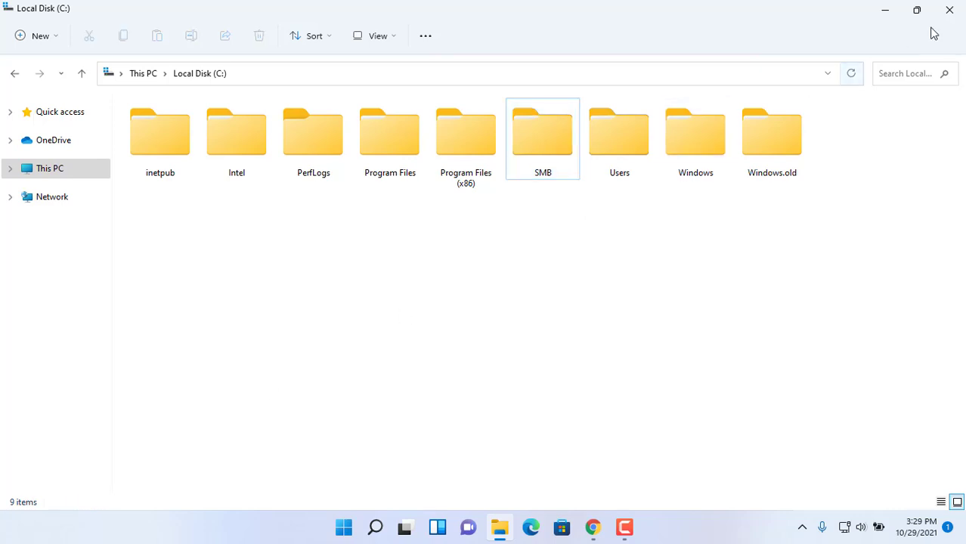
left_click(949, 10)
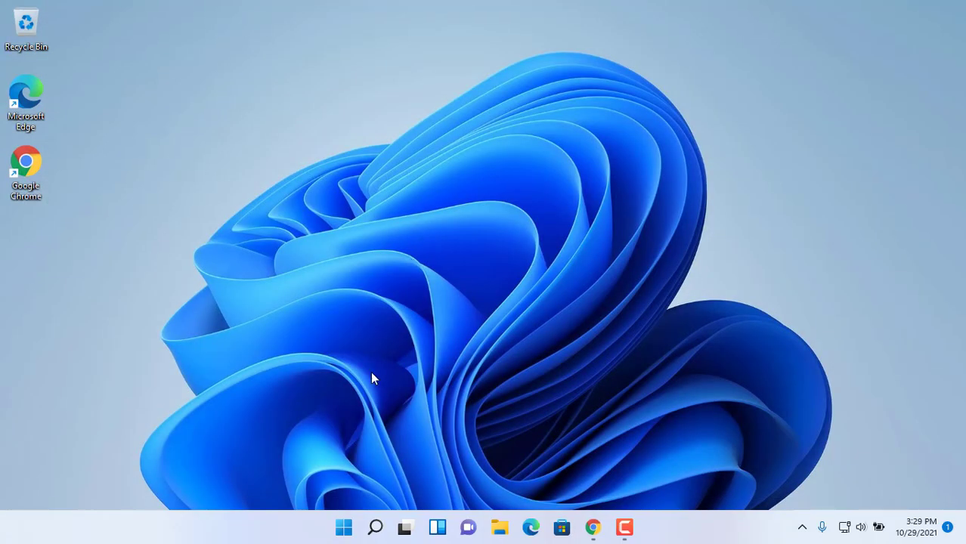
Reach Firewall & network protection via Settings > Privacy & security > Windows Security
left_click(342, 531)
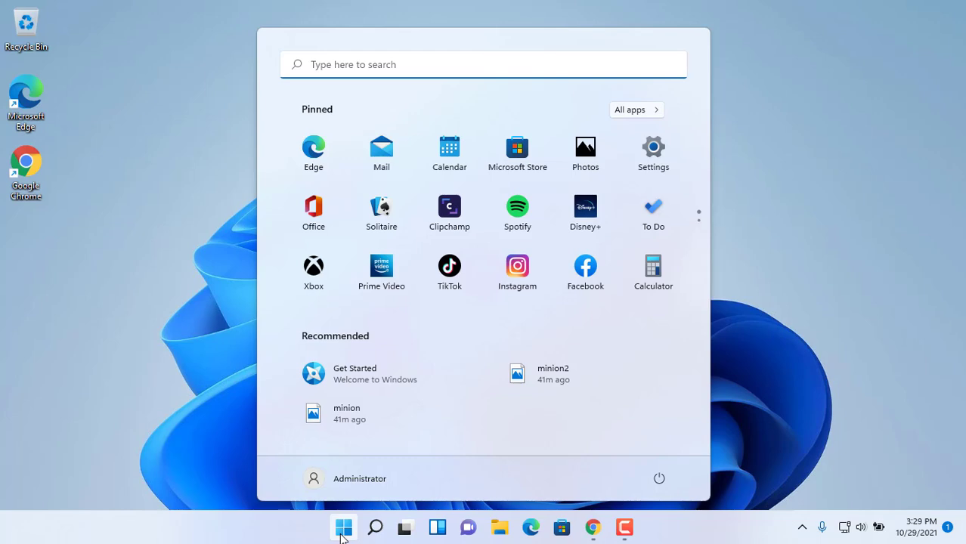
left_click(657, 151)
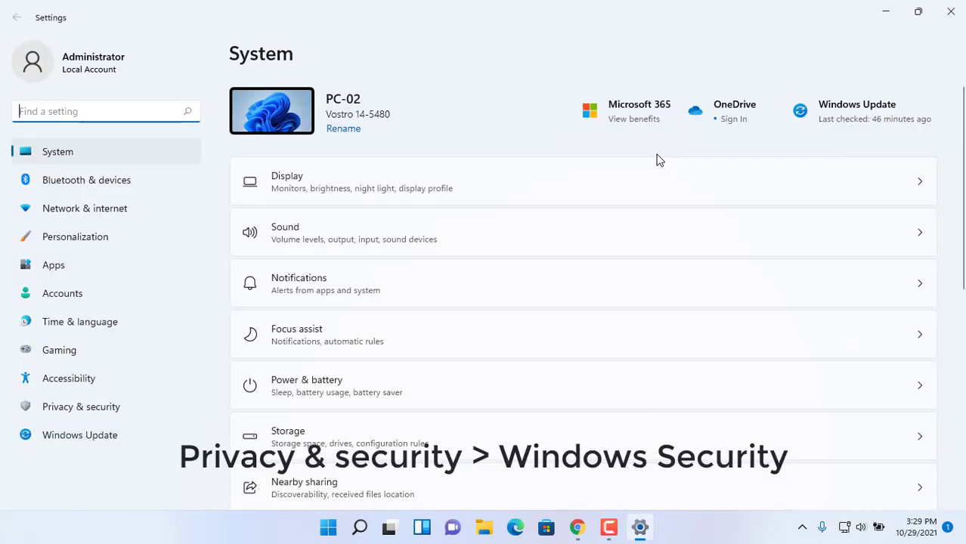
left_click(77, 412)
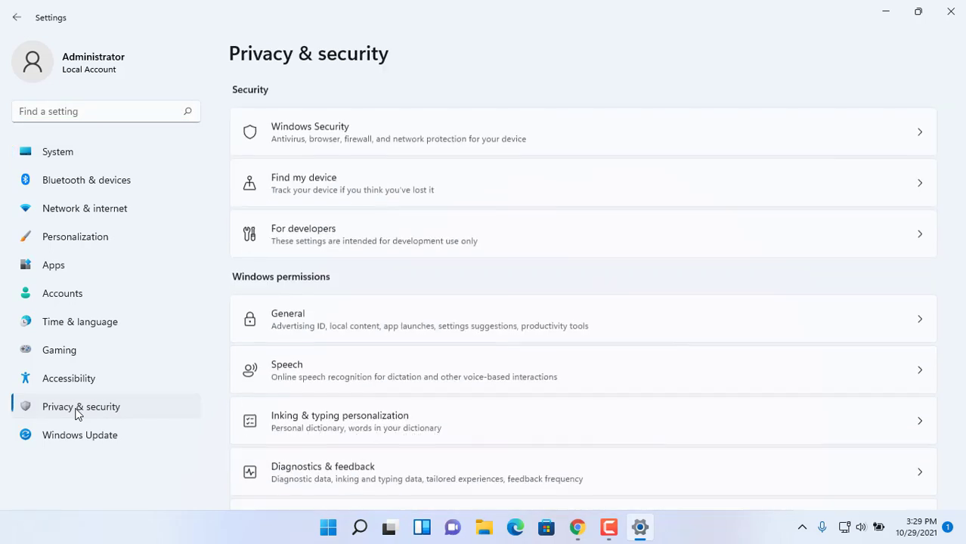
left_click(296, 141)
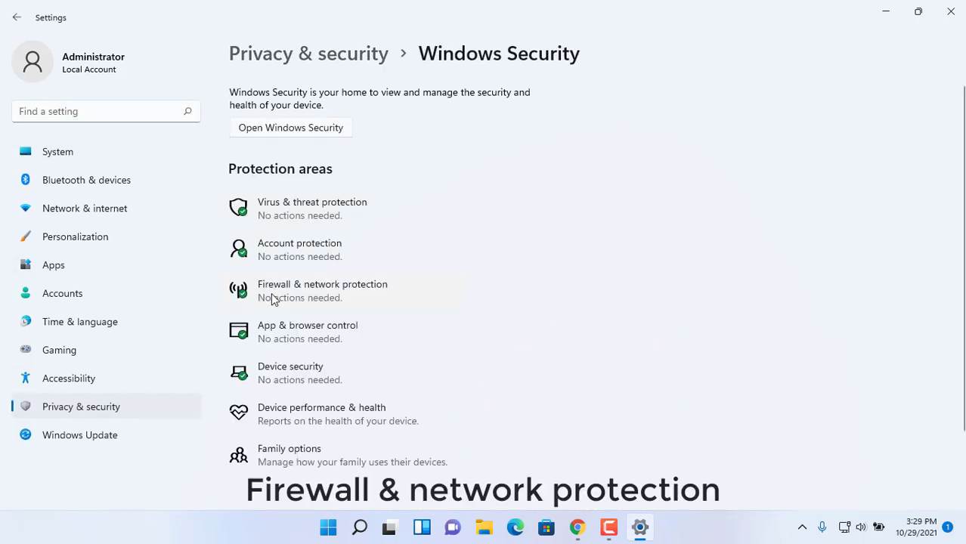
left_click(270, 292)
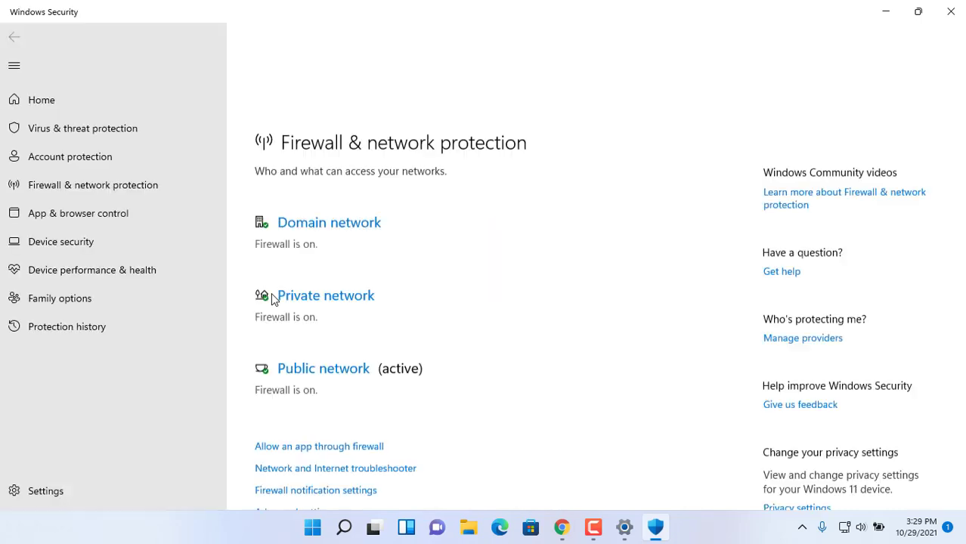
scroll(271, 295, "down", 2)
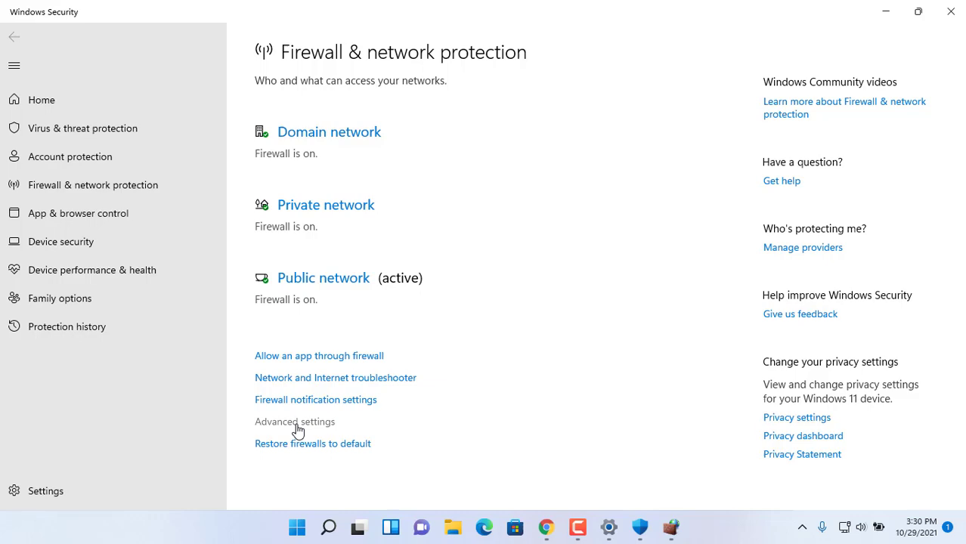
In the advanced firewall, start a new port-based inbound rule
left_click(669, 529)
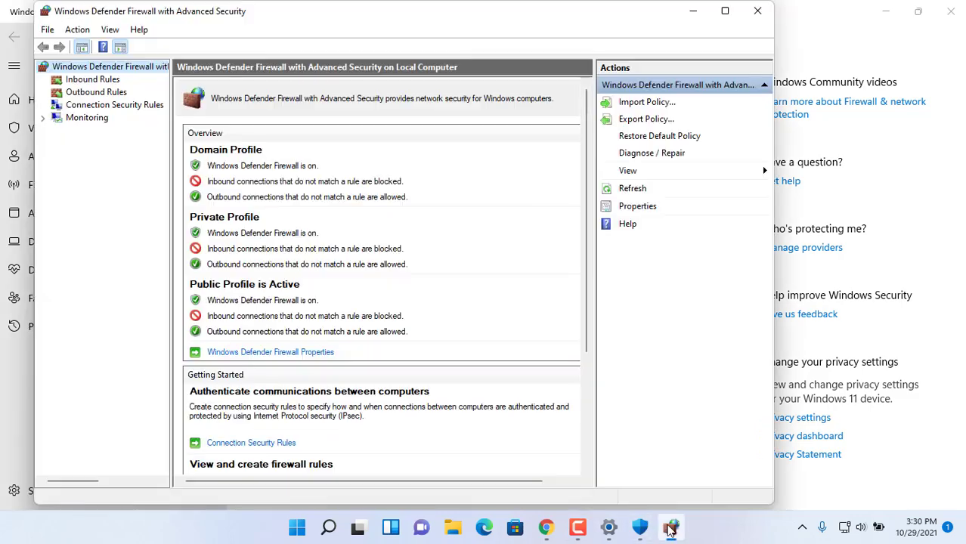
double_click(411, 13)
left_click(72, 75)
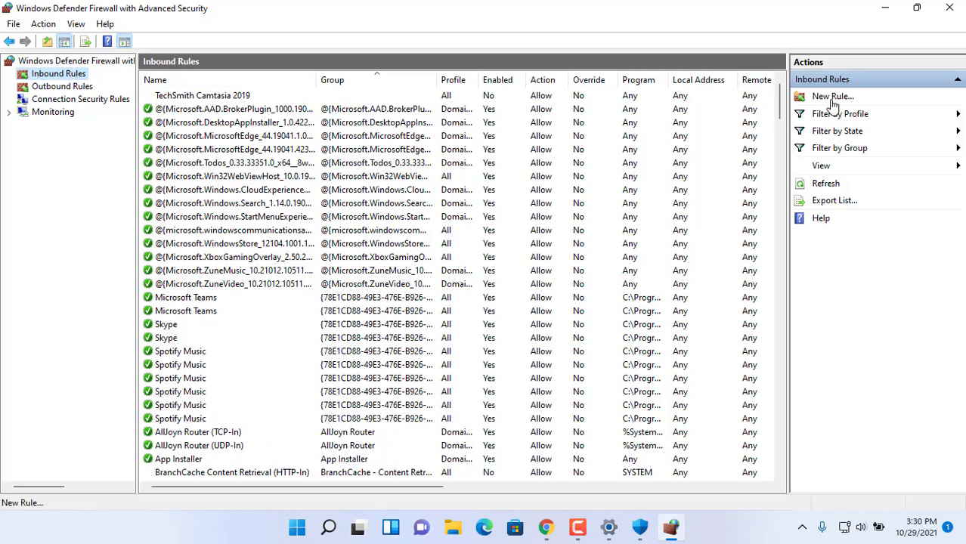
left_click(832, 98)
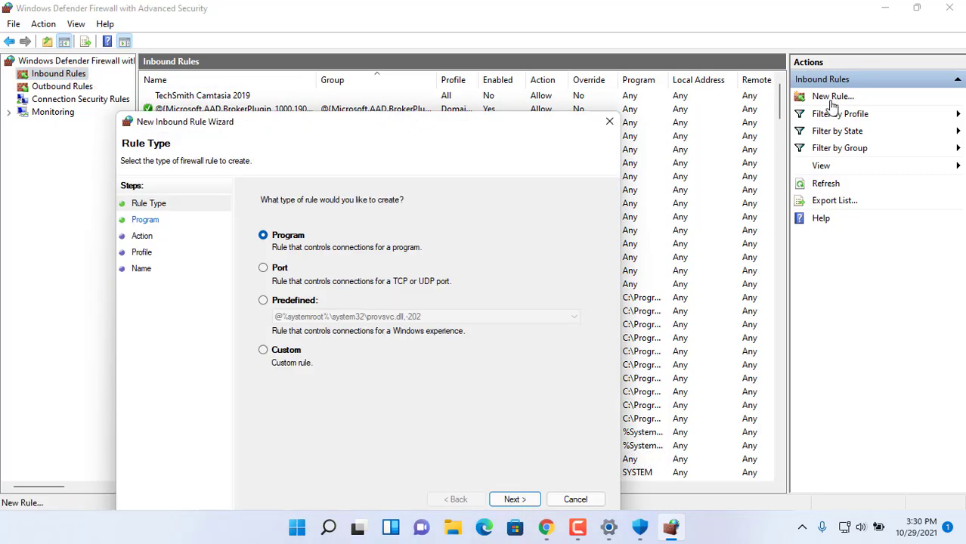
left_click_drag(308, 117, 312, 23)
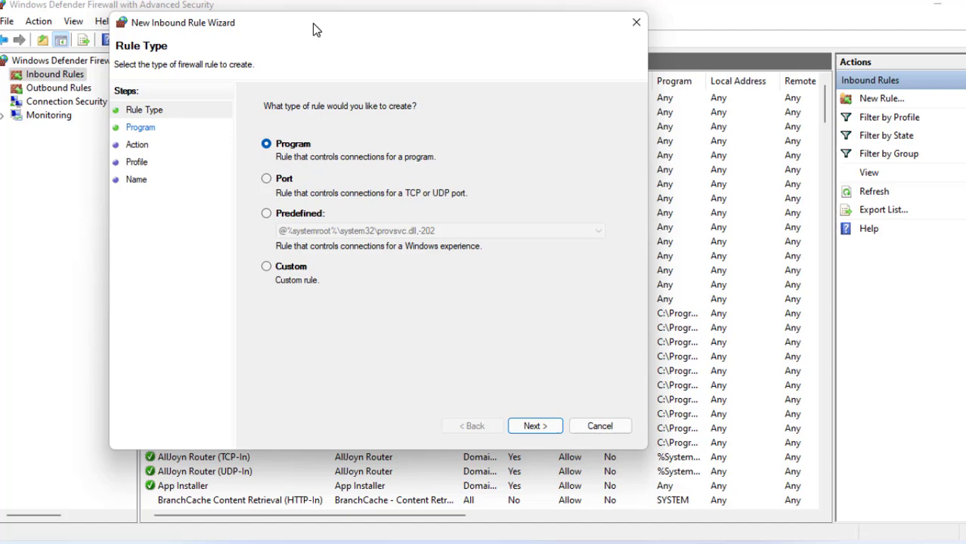
left_click(323, 213)
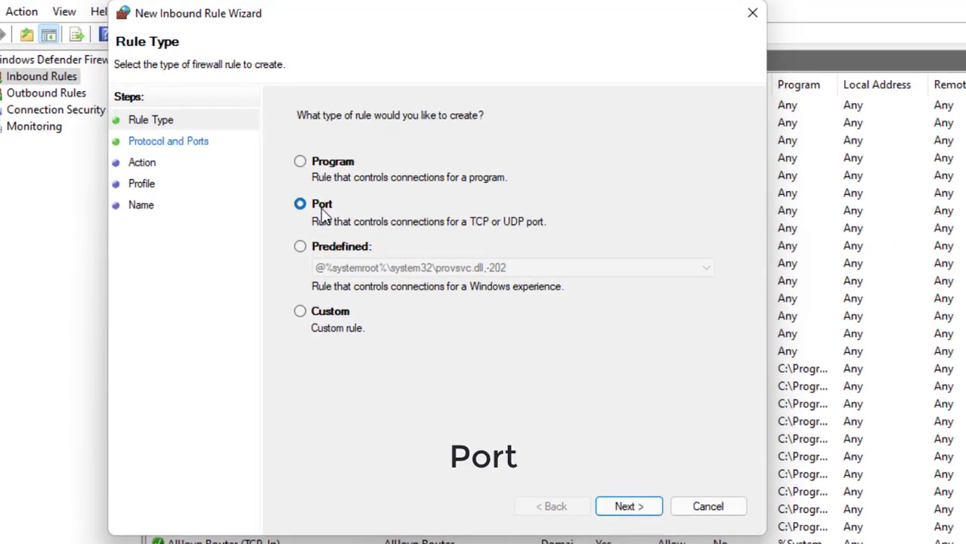
left_click(650, 506)
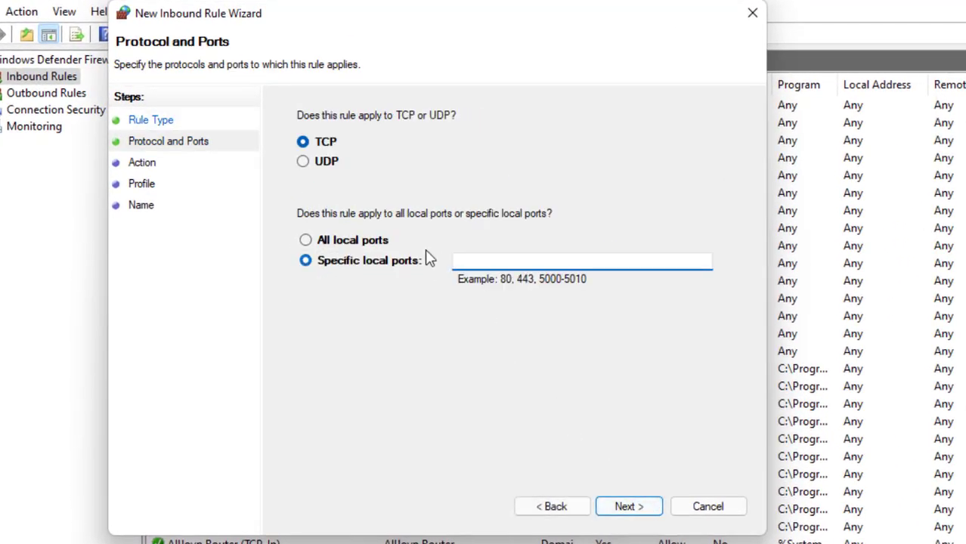
Make the rule allow TCP port 445 on all profiles and name it SMB
left_click(326, 141)
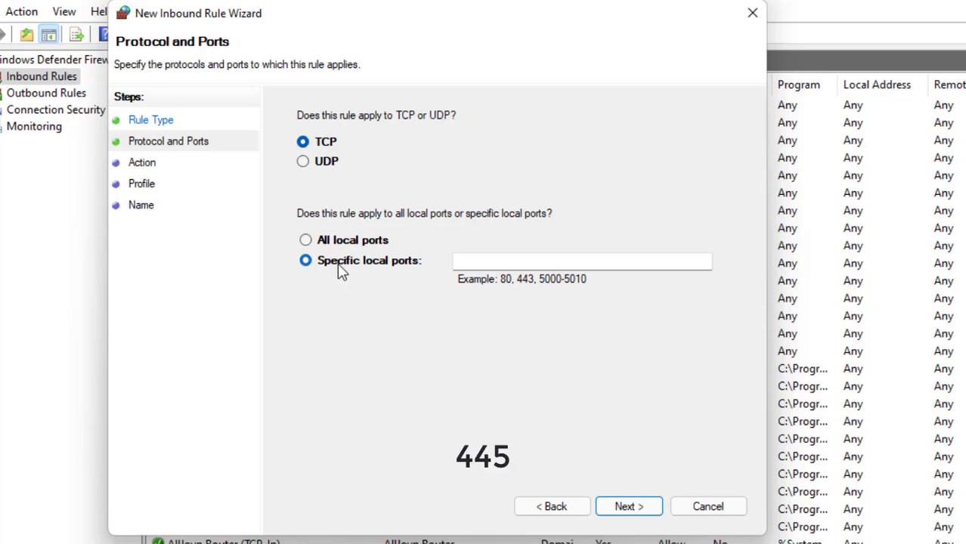
left_click(505, 264)
type("445")
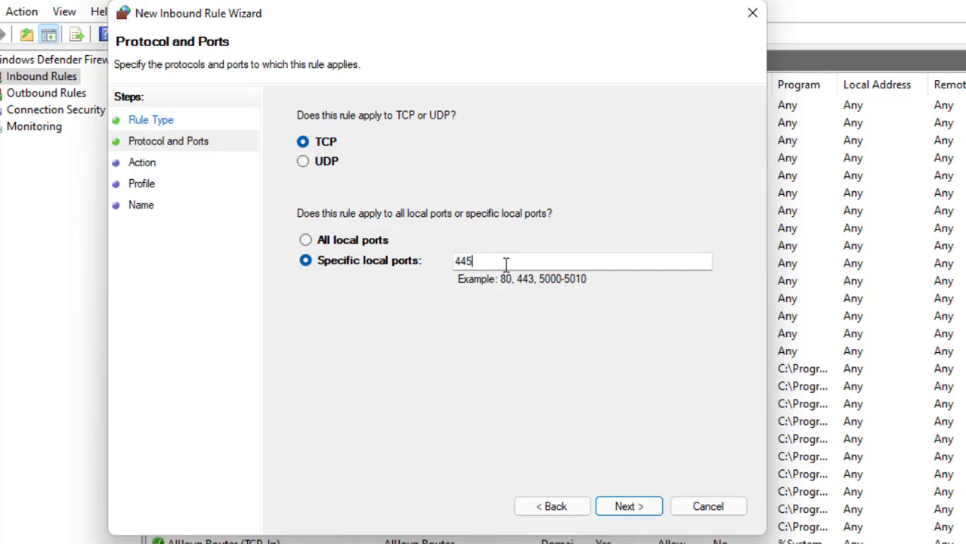
left_click_drag(505, 264, 433, 261)
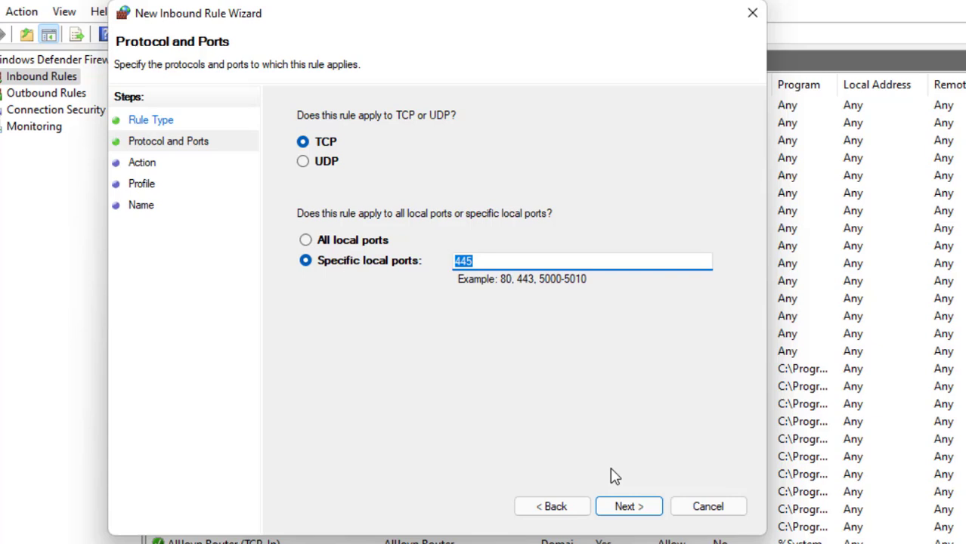
left_click(633, 511)
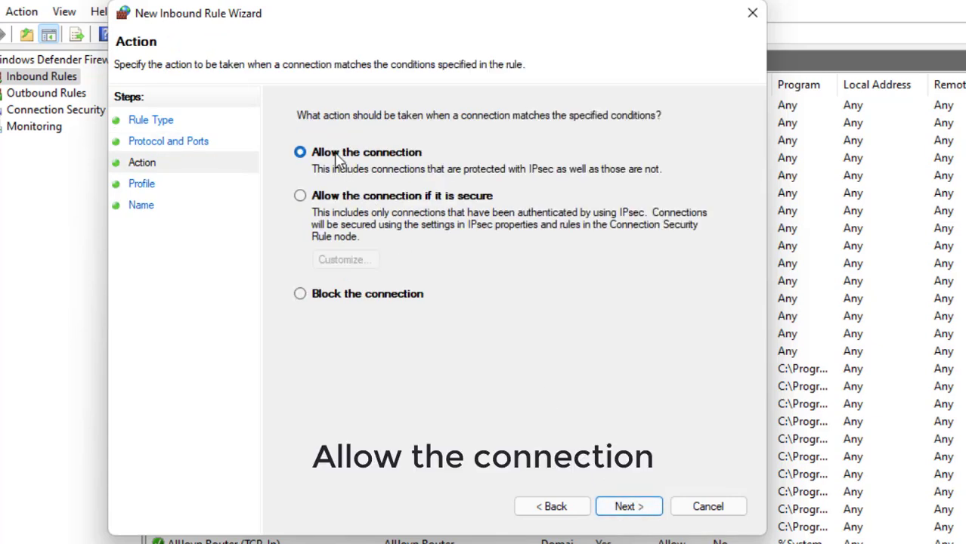
left_click(625, 509)
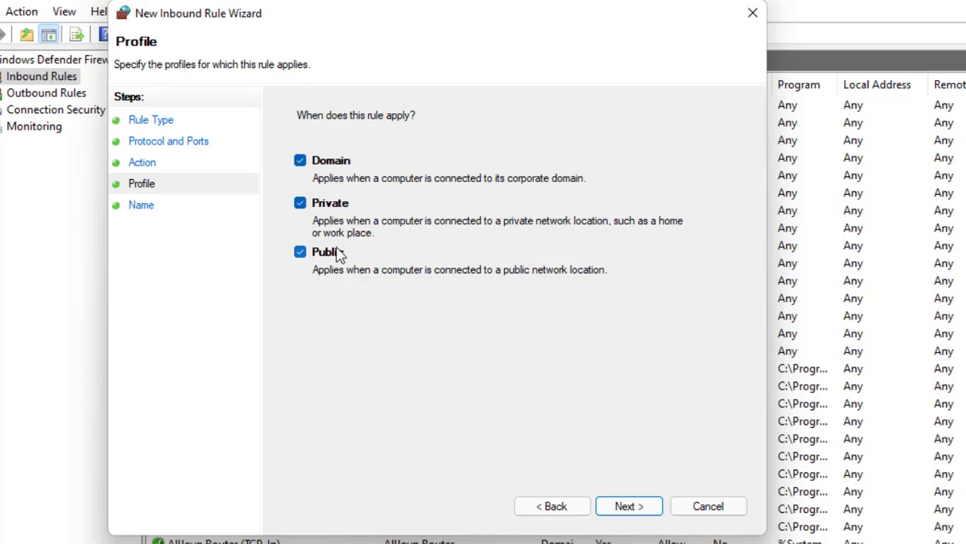
left_click(642, 499)
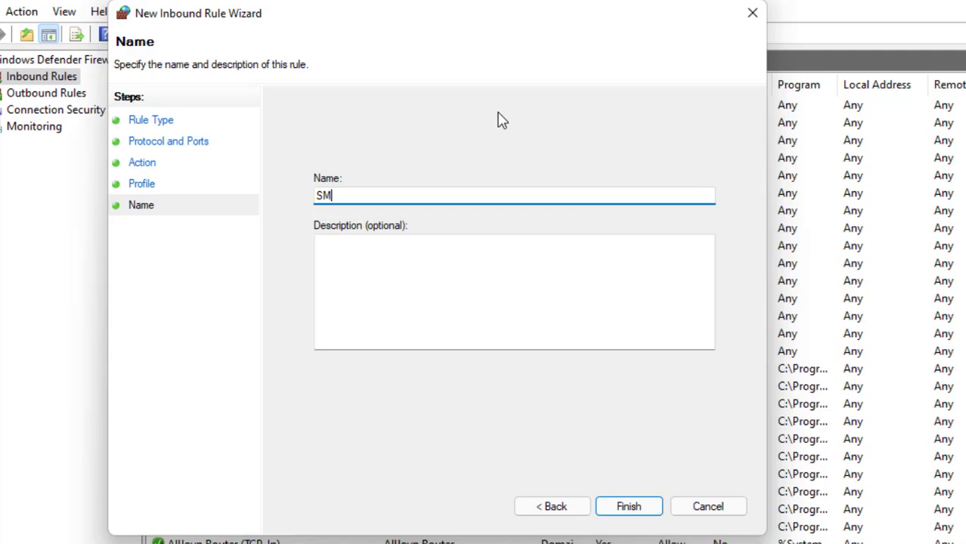
left_click_drag(431, 193, 306, 195)
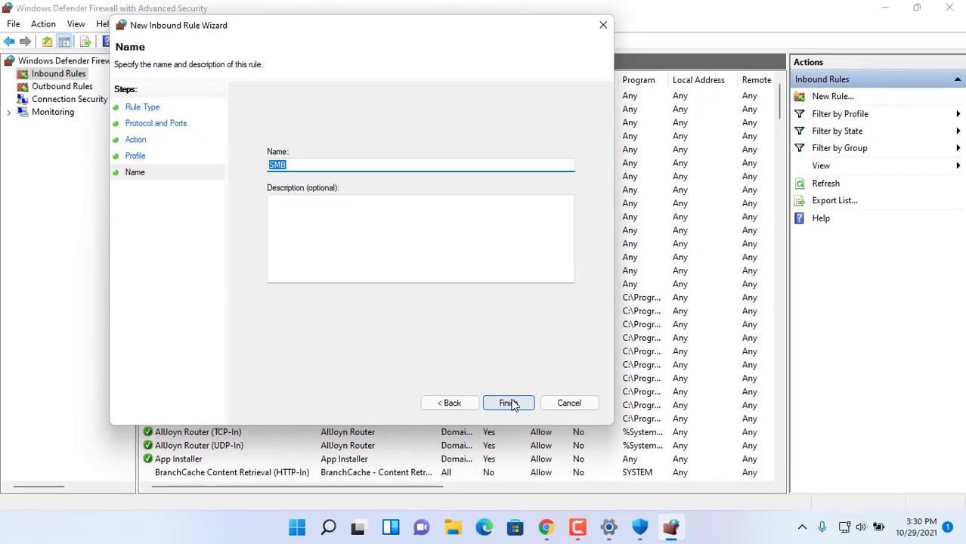
left_click(507, 403)
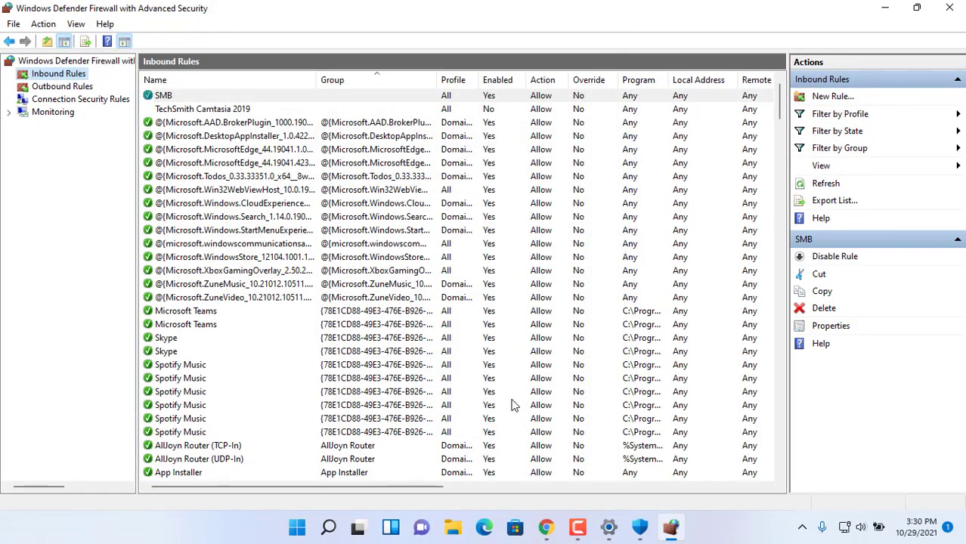
Check the new SMB rule, then close the firewall, Windows Security and Settings windows
left_click(427, 97)
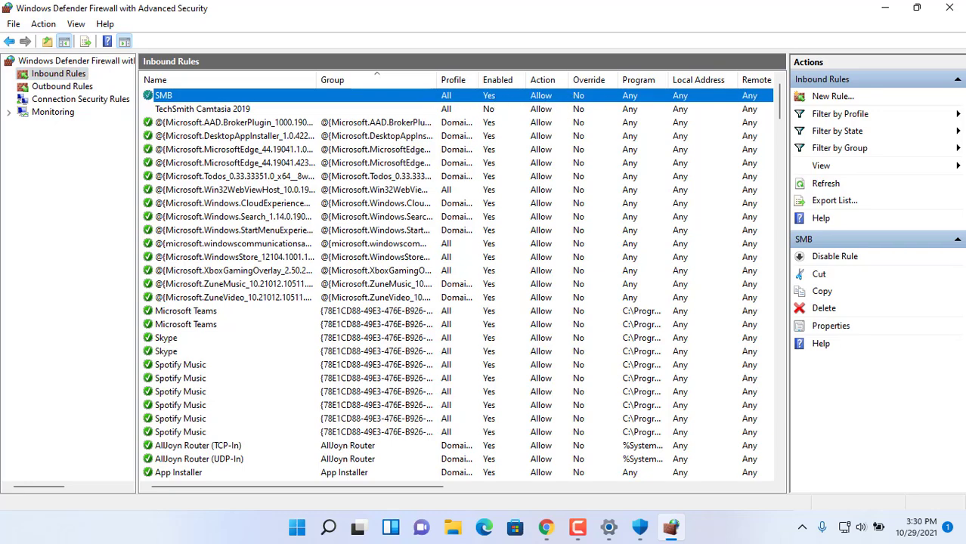
left_click(938, 17)
left_click(938, 17)
left_click(938, 17)
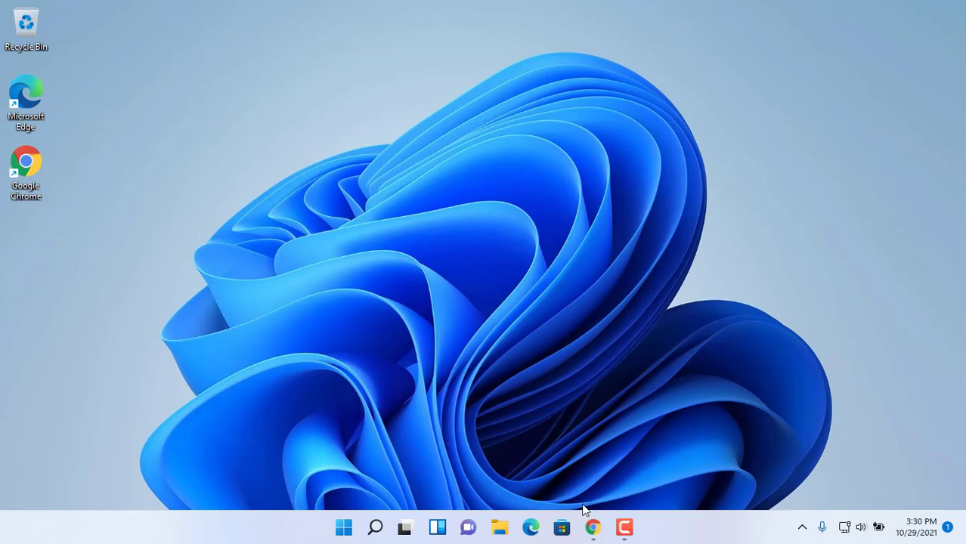
Bring up the router's NAT > Port Redirection list in the browser
left_click(592, 527)
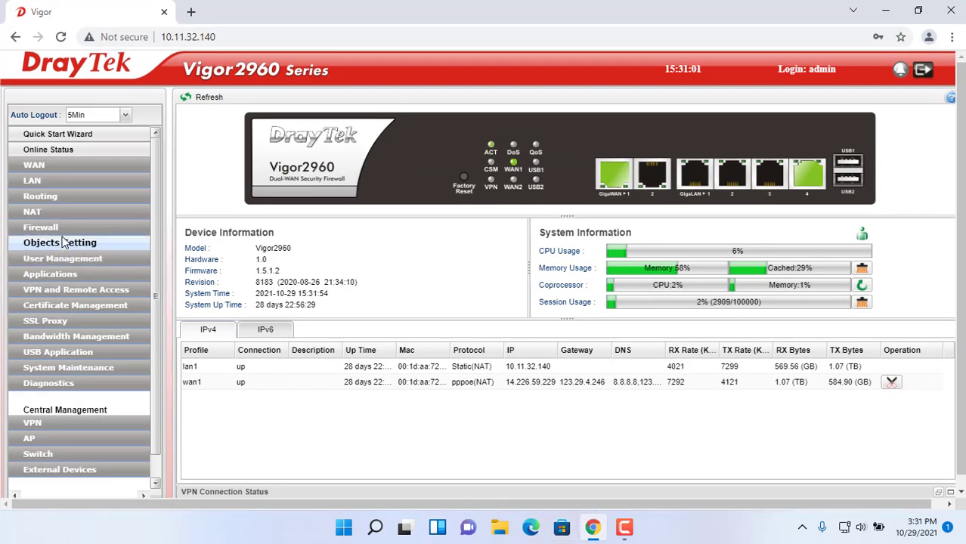
left_click(53, 214)
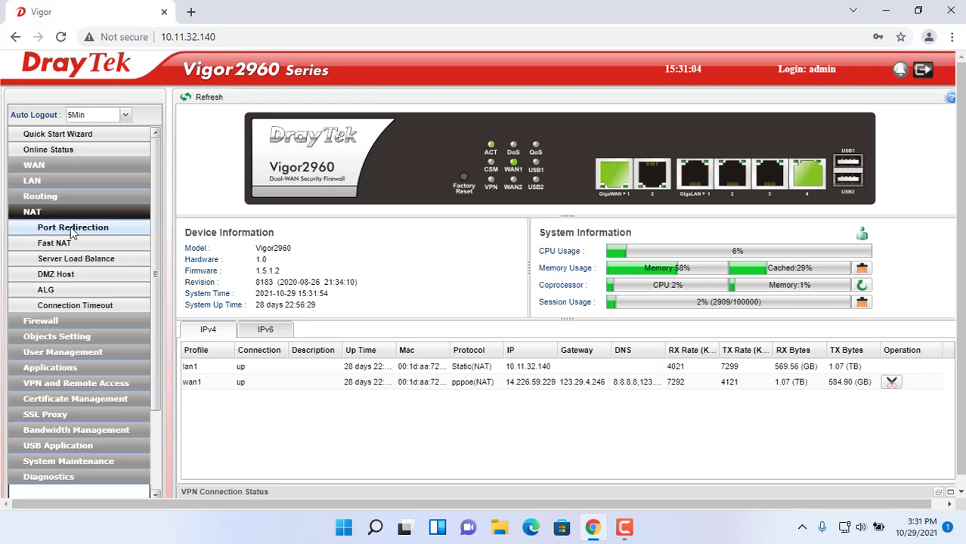
left_click(71, 231)
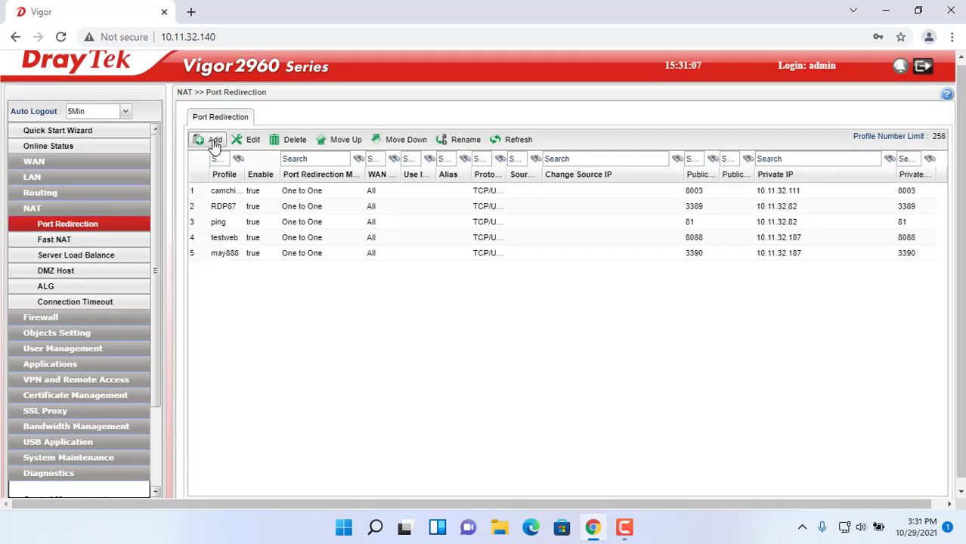
Add an enabled port redirection profile named SMB with public and private port 445
left_click(214, 141)
left_click(321, 96)
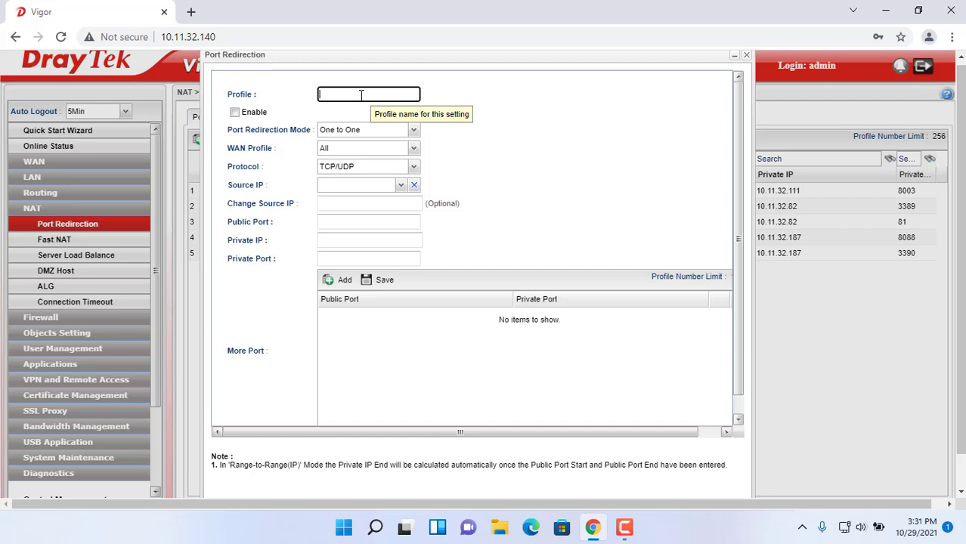
type("SMB")
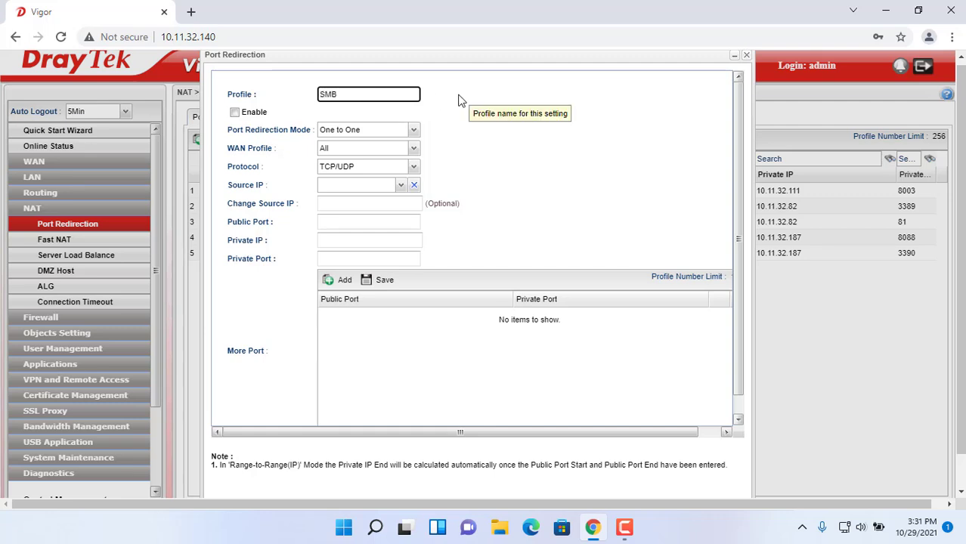
left_click(244, 119)
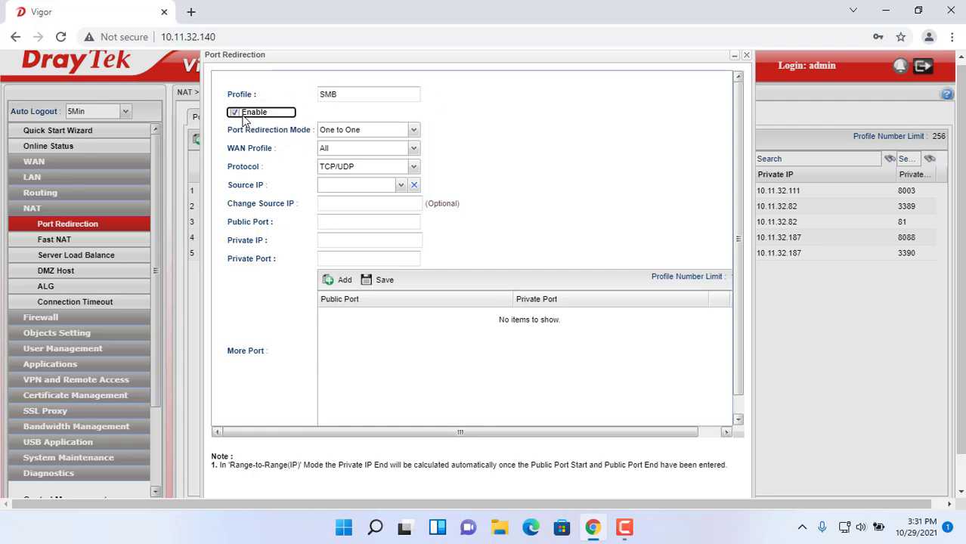
left_click(356, 222)
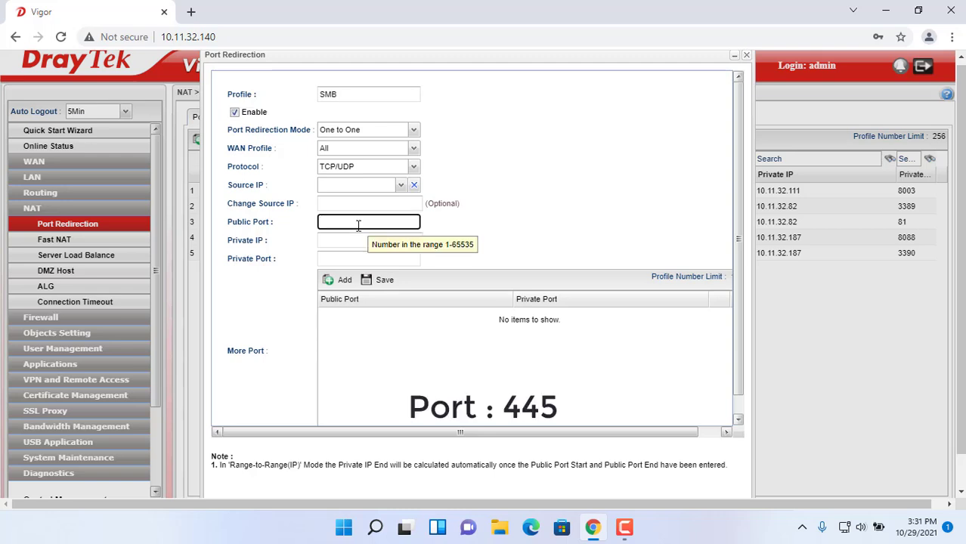
type("445")
left_click(341, 262)
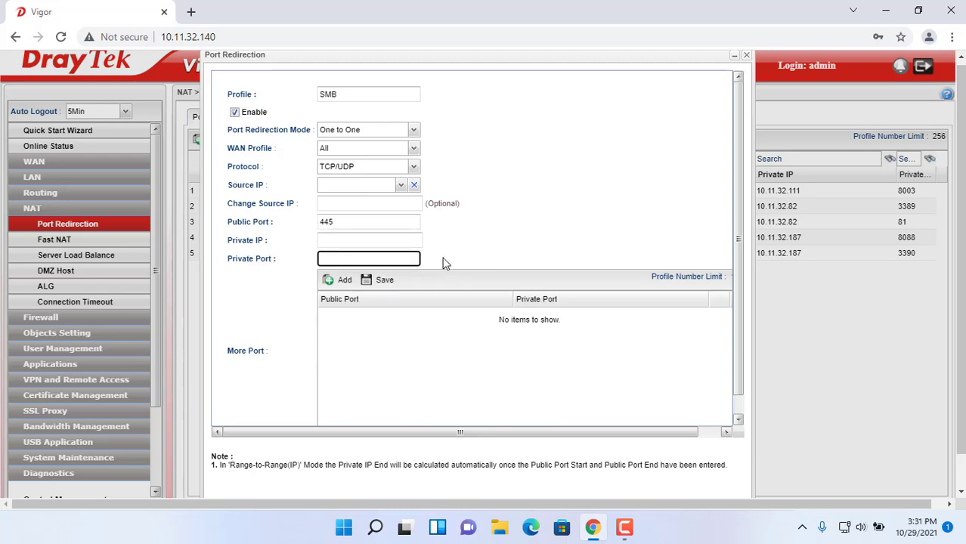
type("445")
key("shift+Tab")
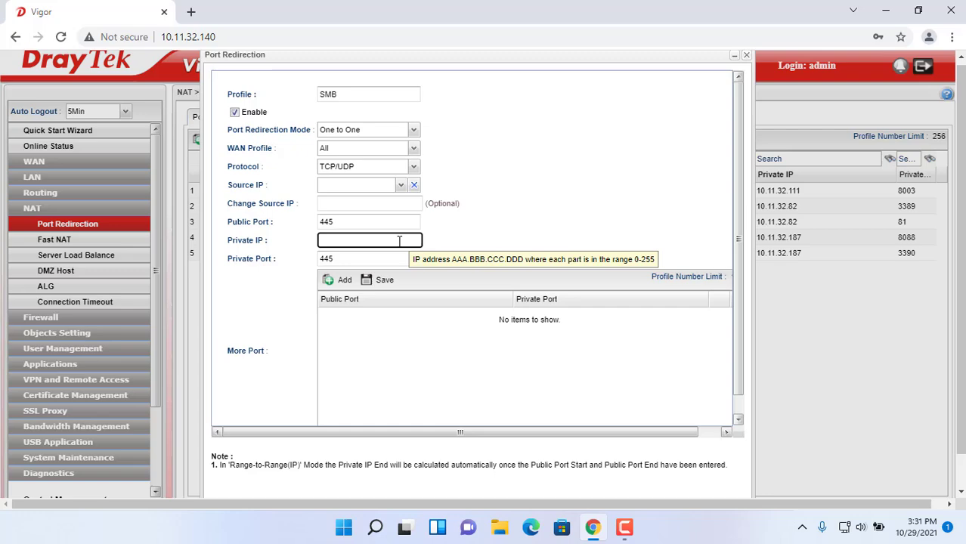
left_click(376, 529)
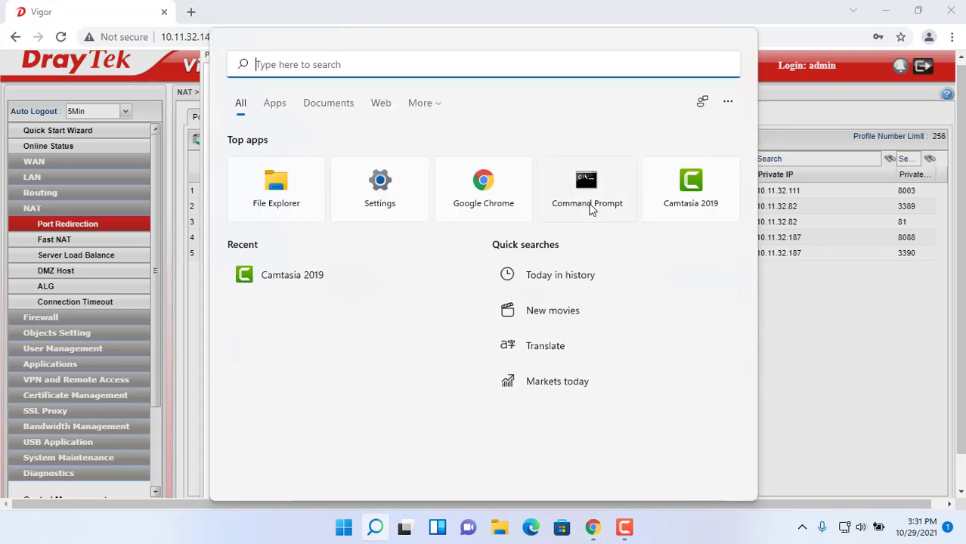
Run ipconfig in Command Prompt and select the IPv4 address 10.11.32.22
left_click(588, 190)
left_click_drag(310, 38, 758, 37)
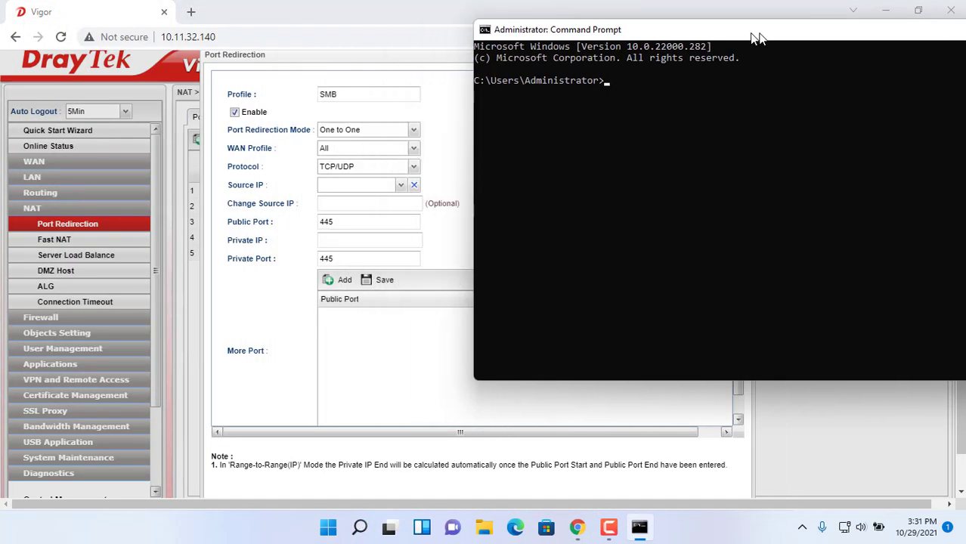
type("ipconfig")
key("Return")
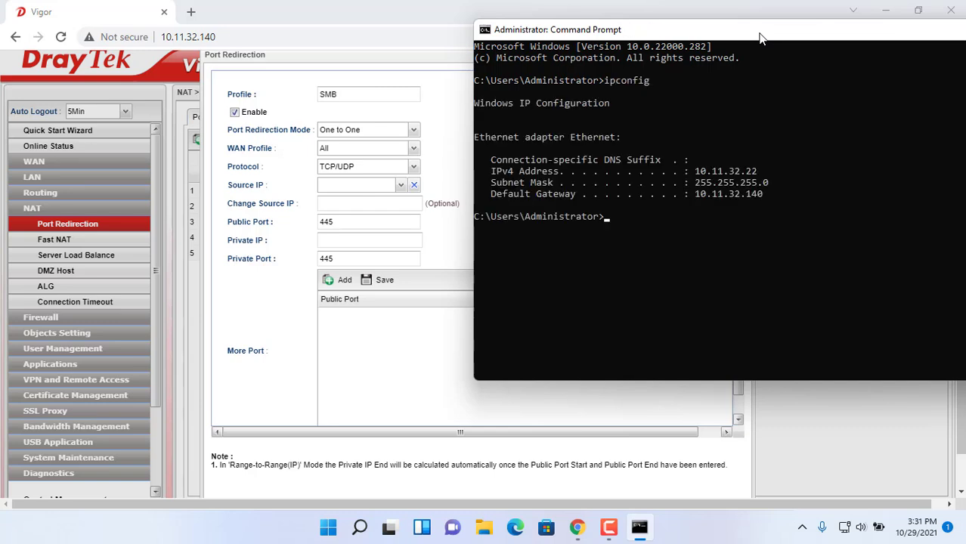
left_click_drag(760, 168, 694, 171)
Paste 10.11.32.22 as the SMB profile's private IP and apply the redirection
right_click(704, 167)
left_click(364, 240)
right_click(363, 242)
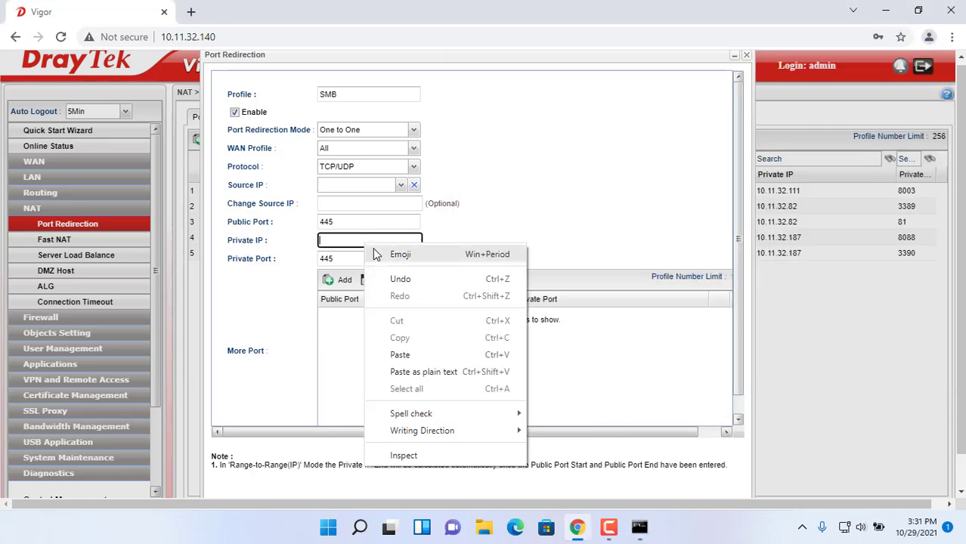
left_click(400, 355)
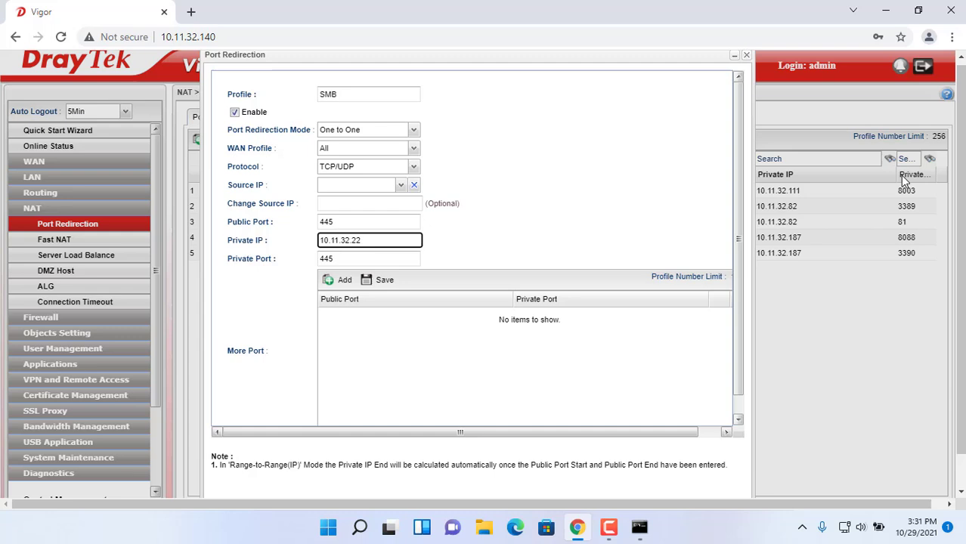
scroll(904, 181, "down", 1)
left_click(654, 483)
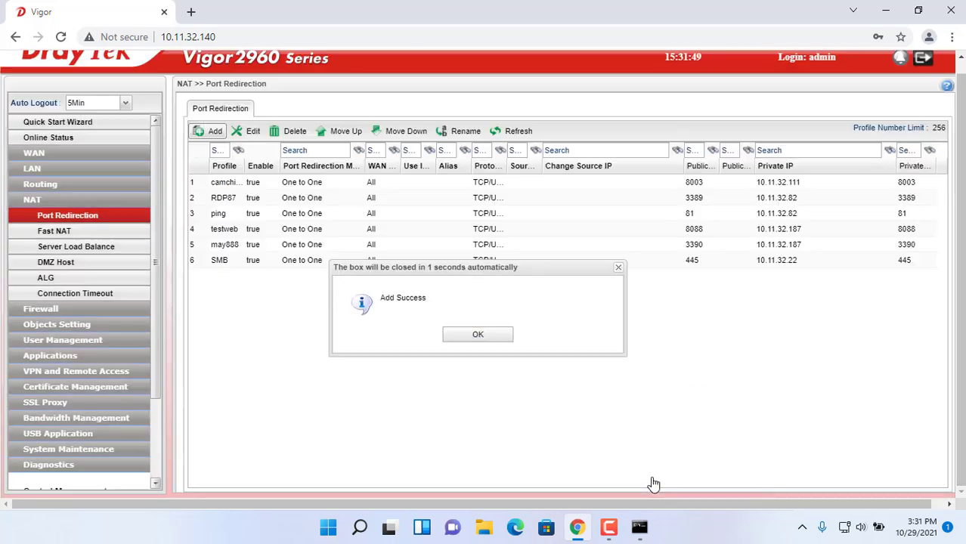
left_click(218, 261)
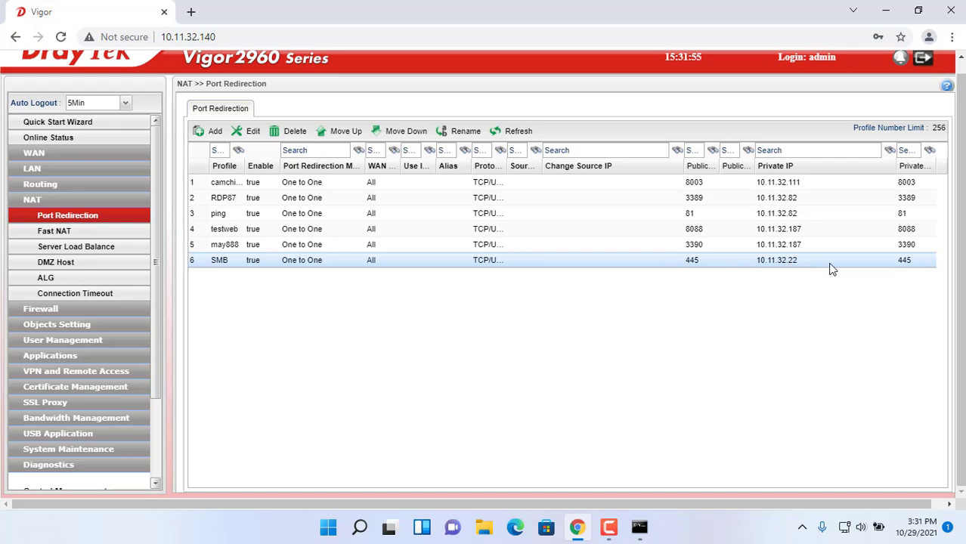
left_click(52, 138)
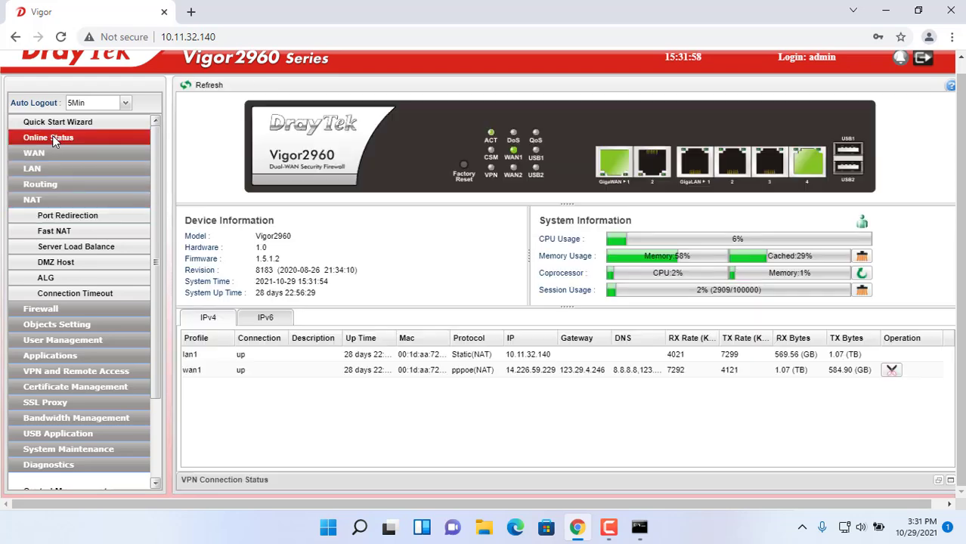
left_click(554, 370)
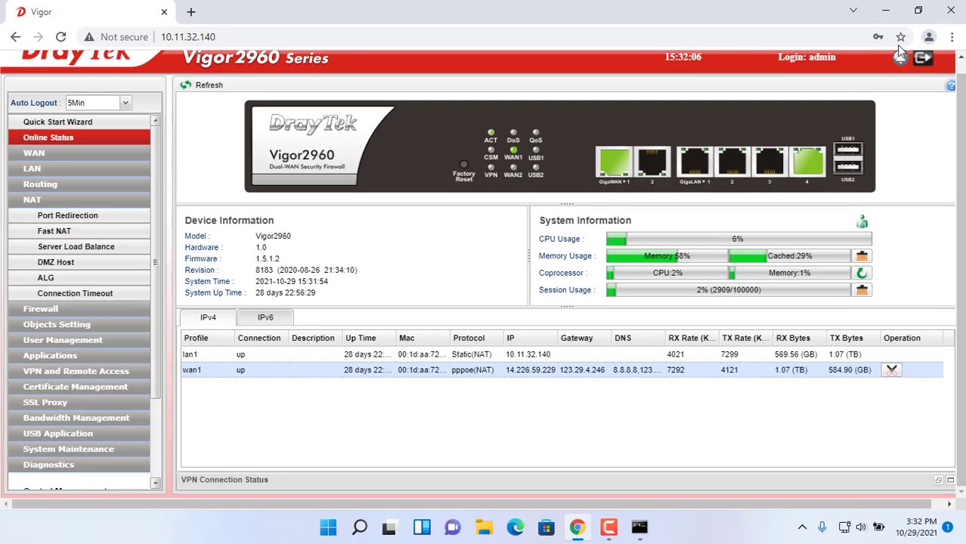
left_click(951, 11)
Close Command Prompt and restart the PC from the Start menu's power options
left_click_drag(861, 25, 518, 33)
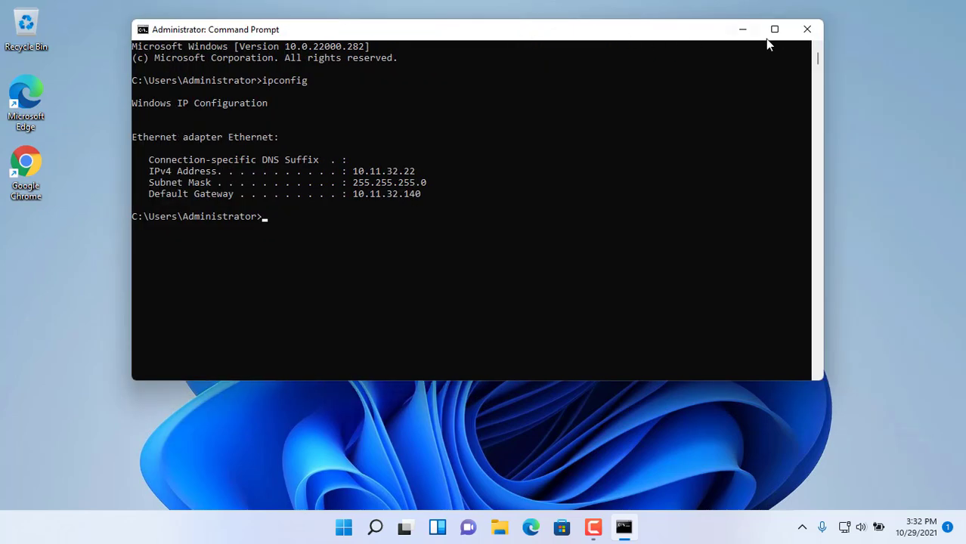
left_click(806, 28)
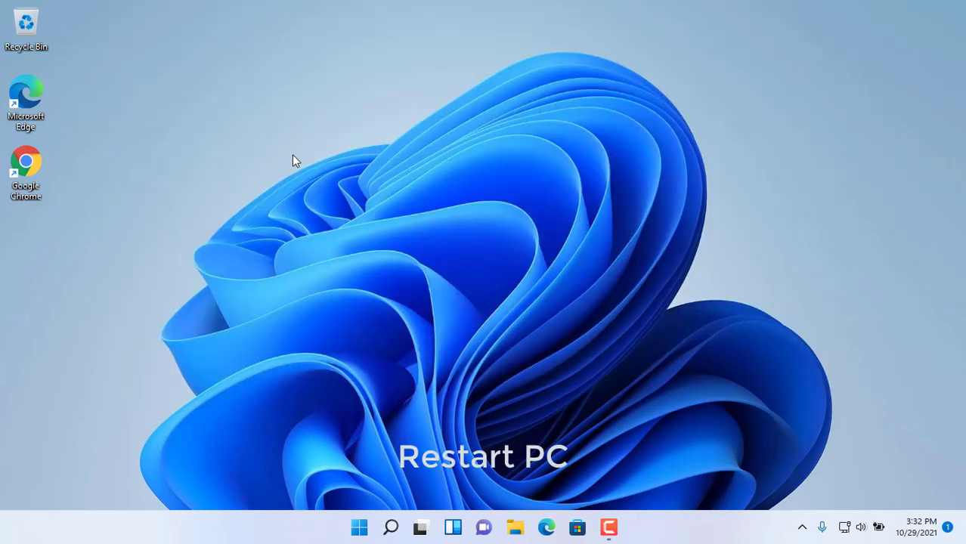
left_click(359, 527)
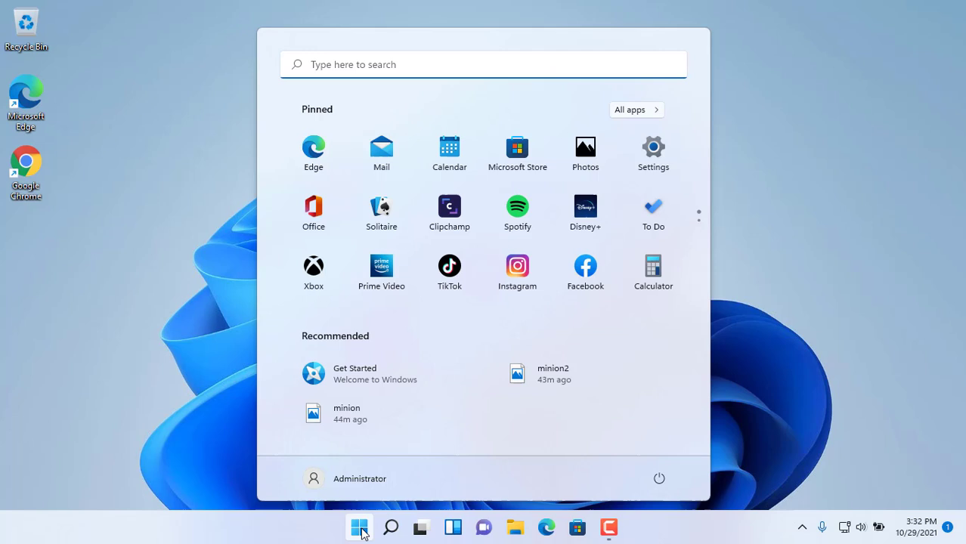
left_click(659, 478)
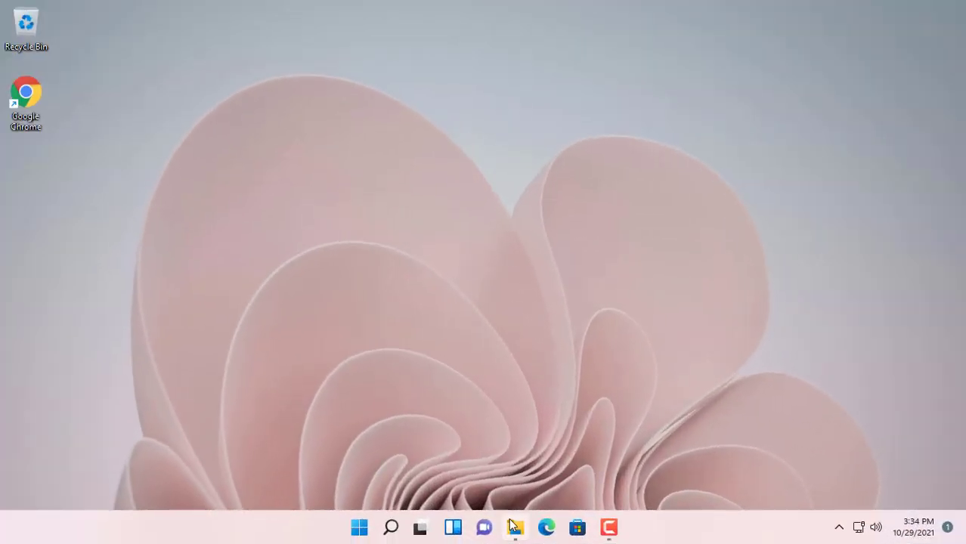
From This PC, start mapping drive Z: to the folder \\14.226.59.229\smb
left_click(515, 527)
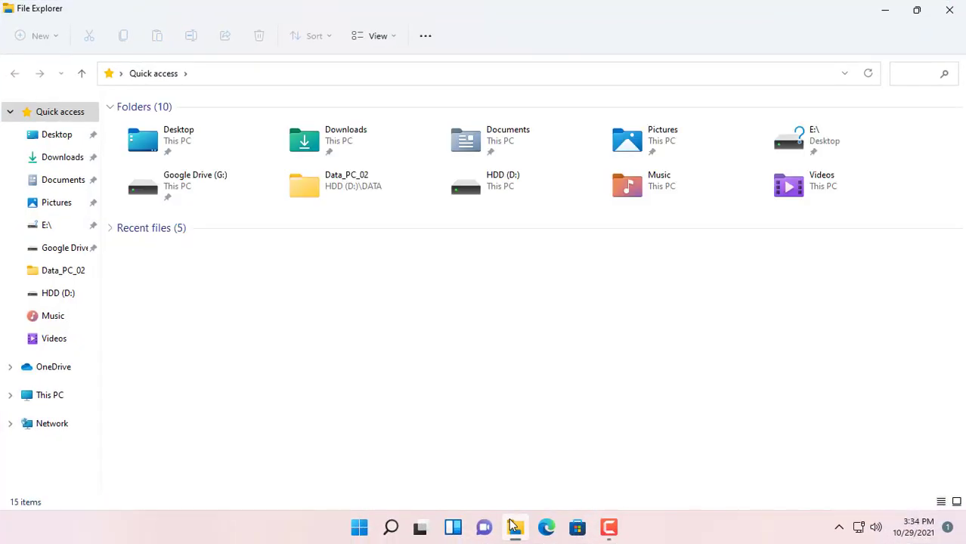
left_click(50, 395)
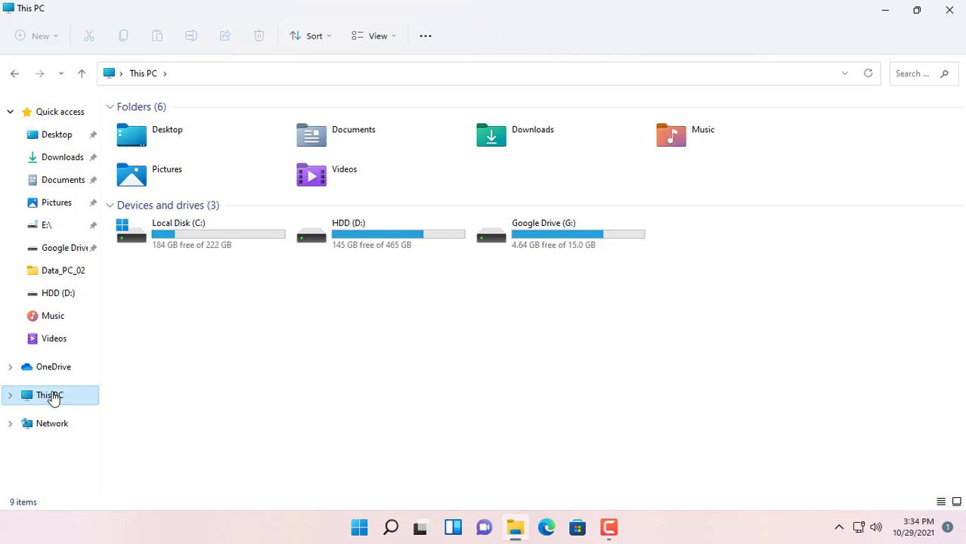
left_click(429, 41)
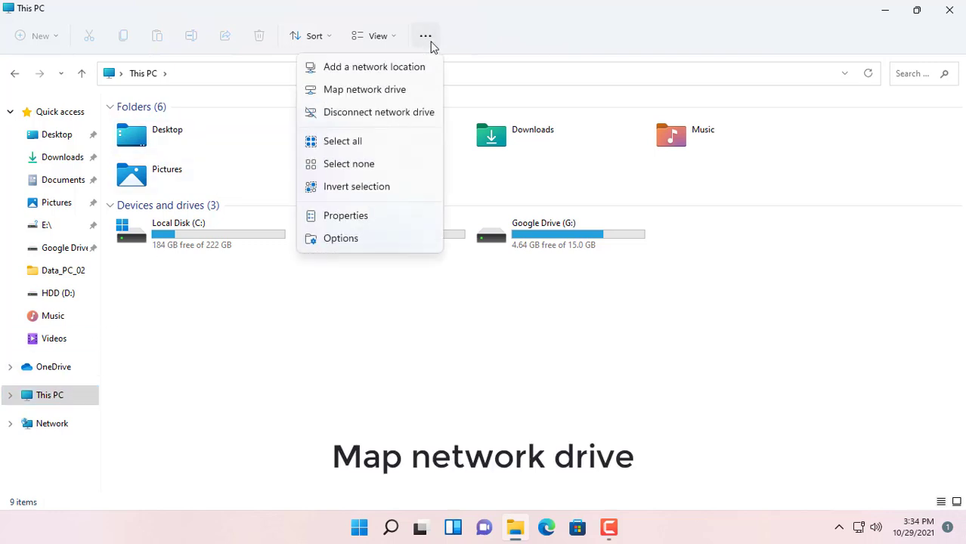
left_click(383, 95)
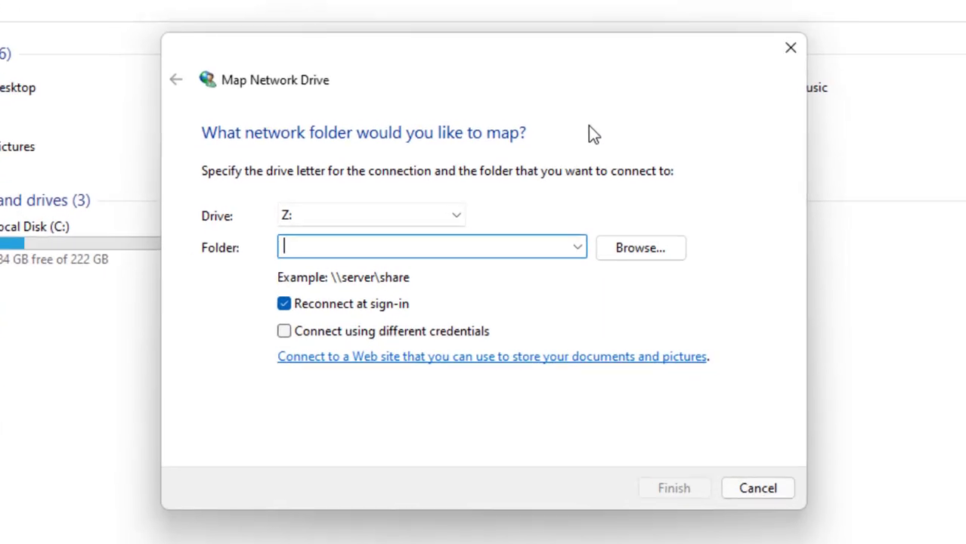
type("\\\\14.226.59.")
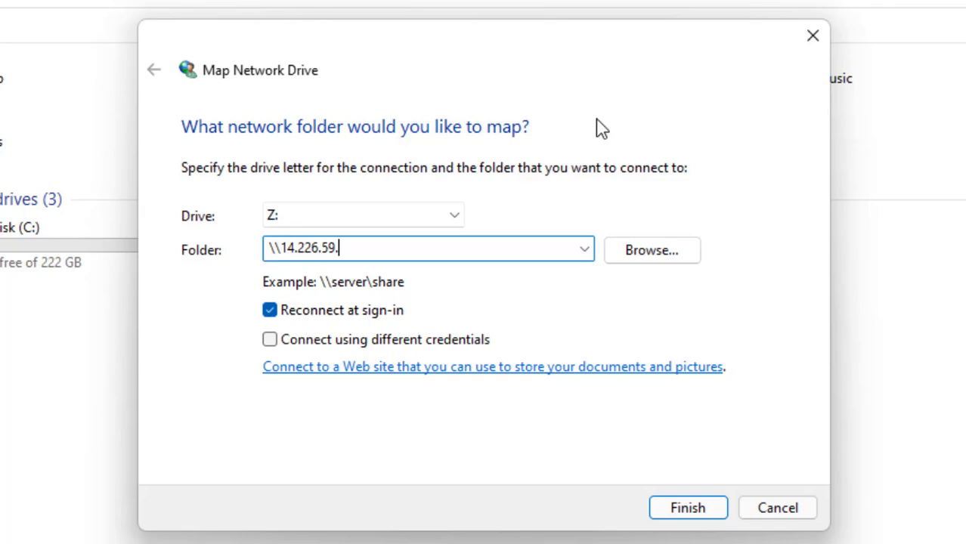
type("229\\smb")
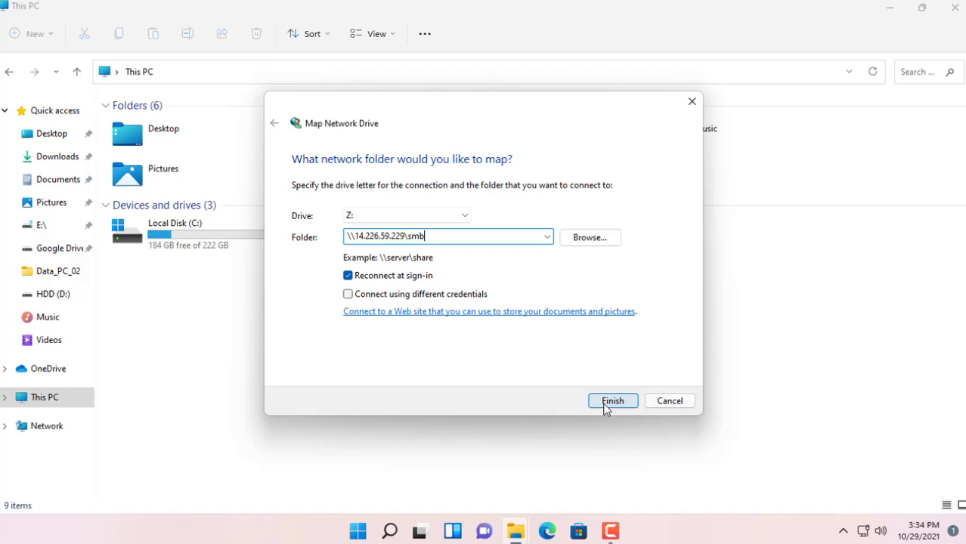
Finish mapping the share as drive Z: and browse its folders to the minion picture in Pictures
left_click(688, 508)
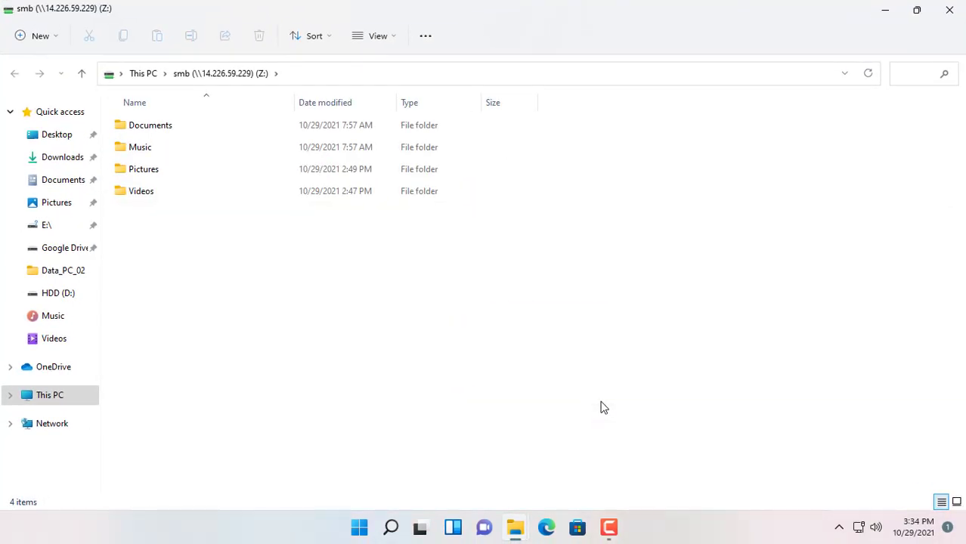
left_click(167, 130)
left_click(156, 150)
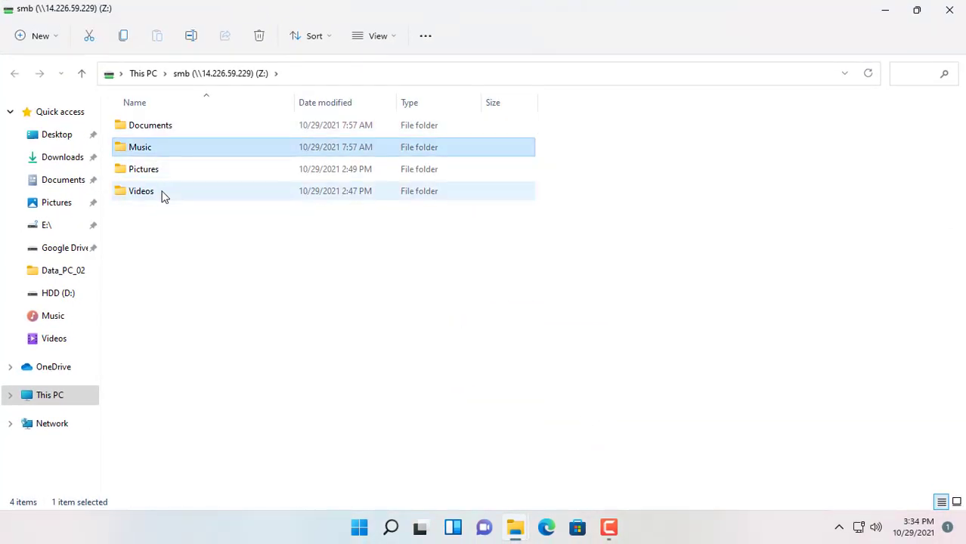
double_click(163, 172)
left_click(160, 133)
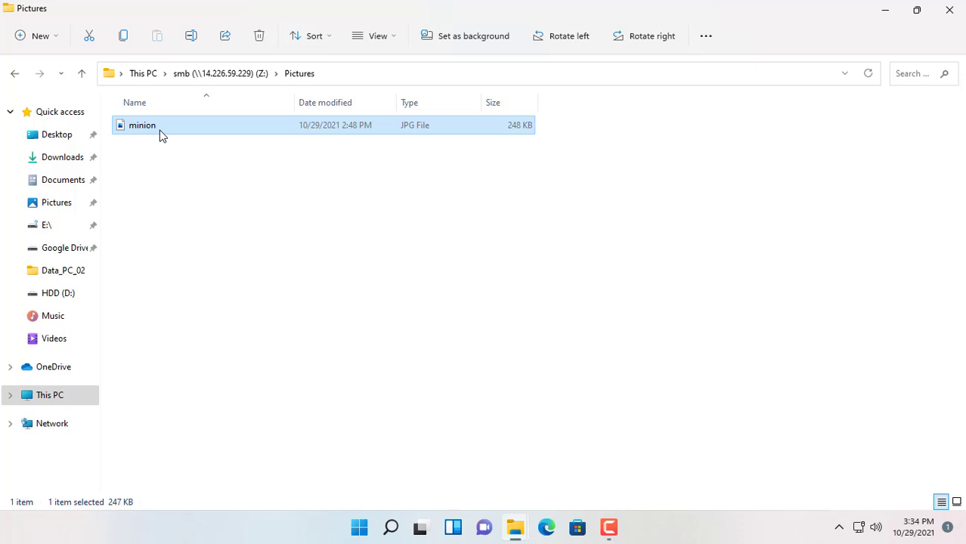
Copy the minion image from smb (Z:) Pictures and paste it into the local Desktop
left_click(65, 394)
double_click(199, 303)
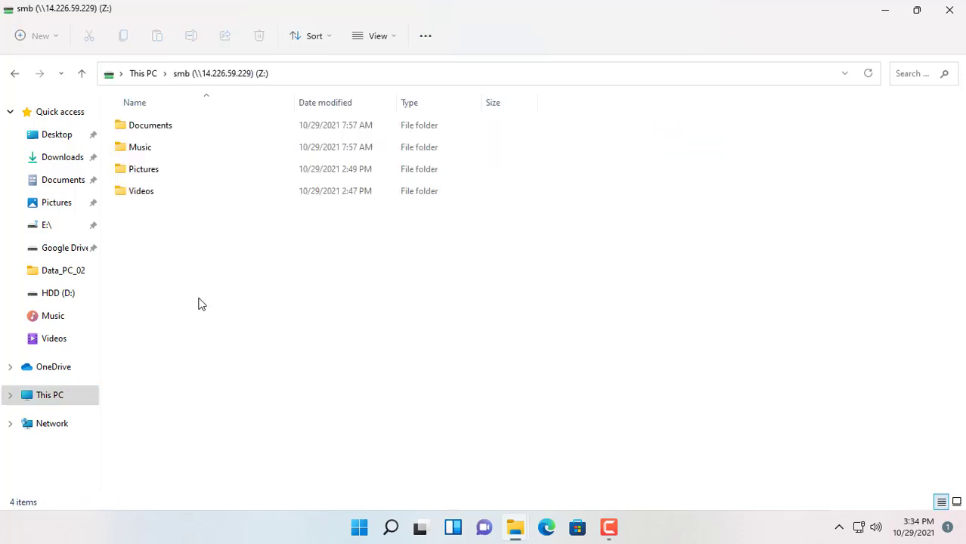
double_click(165, 170)
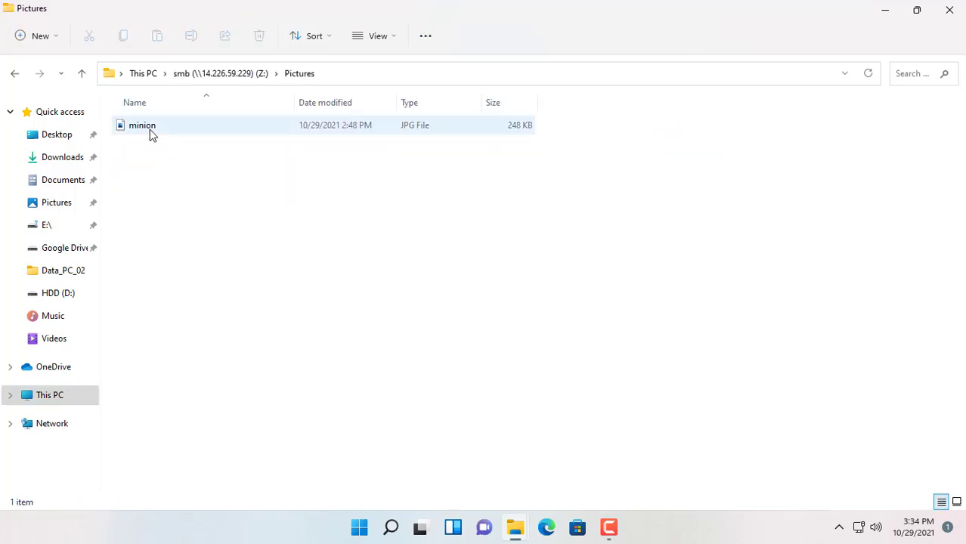
left_click(150, 134)
right_click(151, 134)
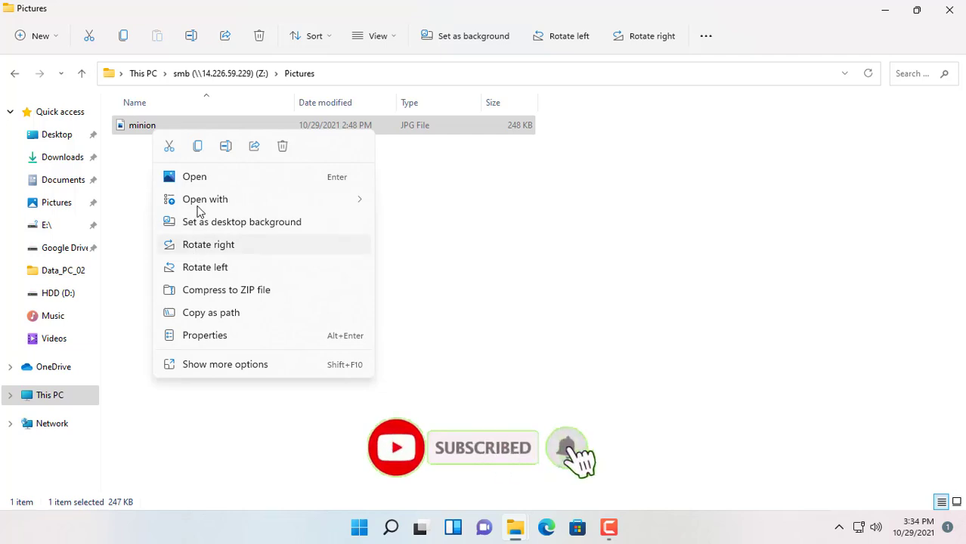
left_click(197, 147)
left_click(52, 136)
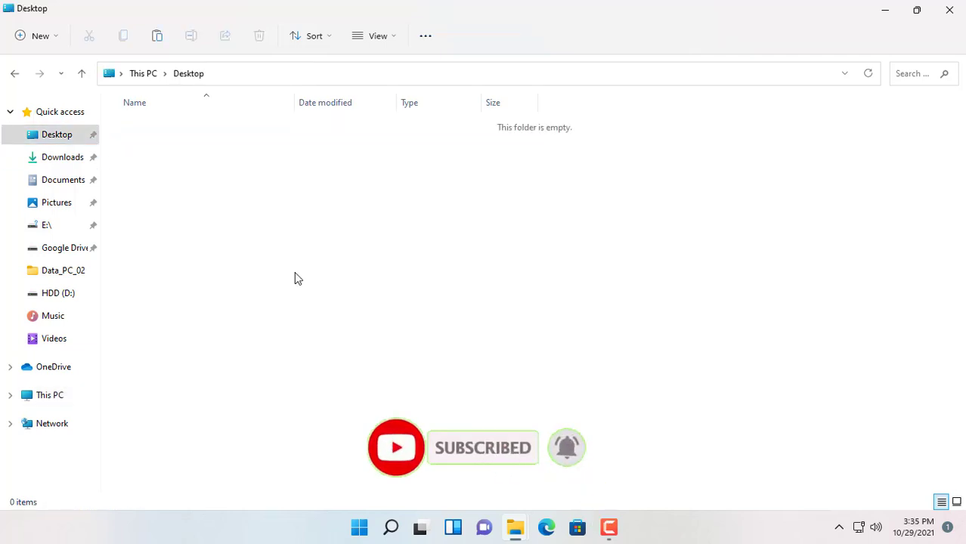
key("ctrl+v")
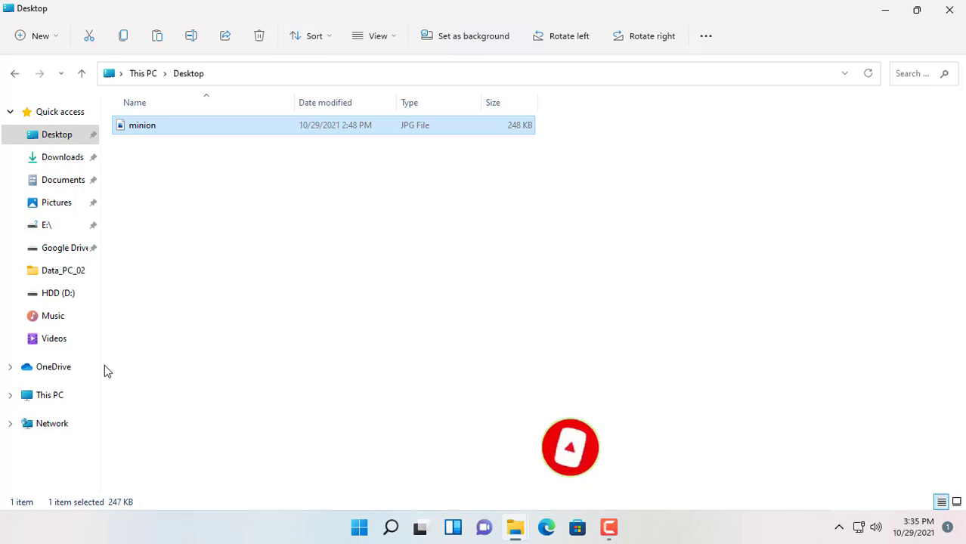
Reopen smb (Z:) from This PC and open its empty Documents folder
left_click(67, 396)
double_click(189, 306)
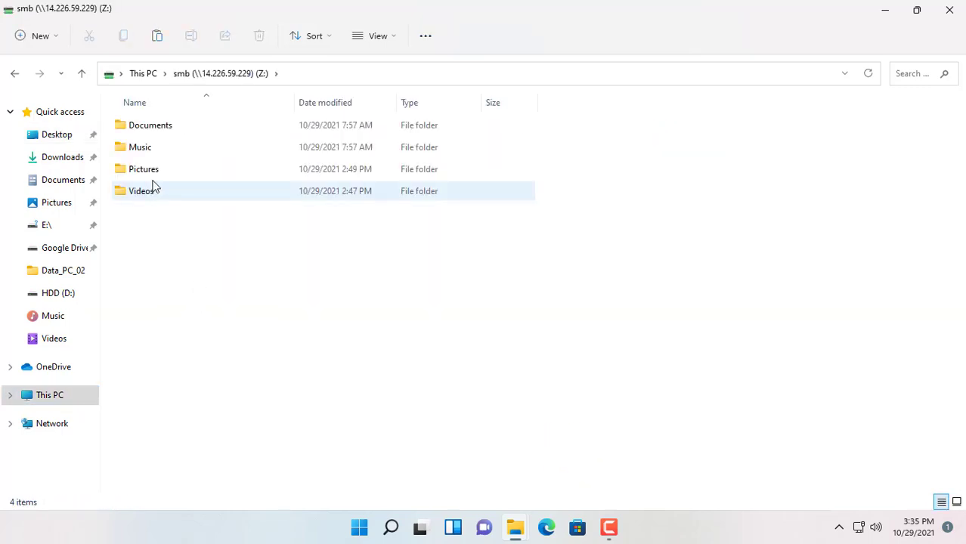
double_click(159, 127)
Create a new text document named Test in Z:'s Documents folder
right_click(168, 172)
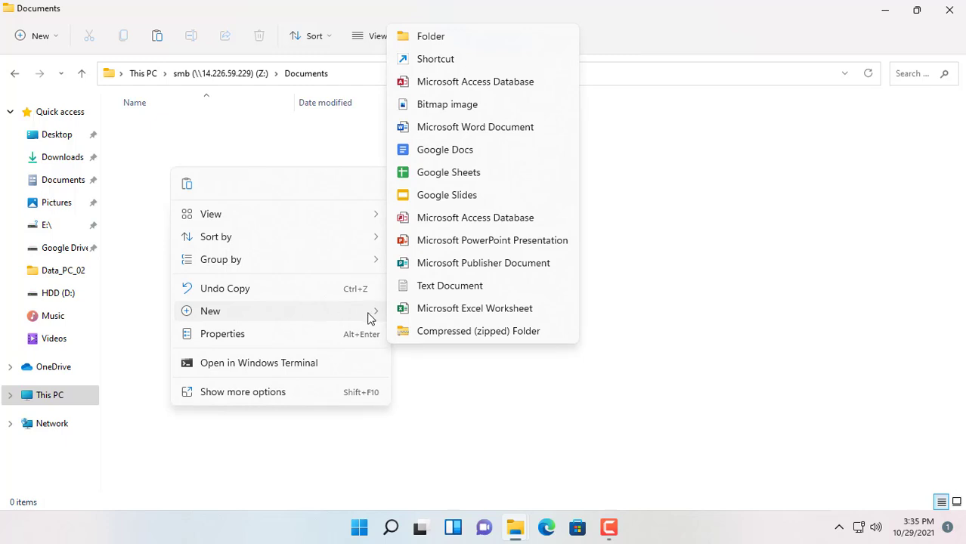
left_click(425, 291)
type("Test")
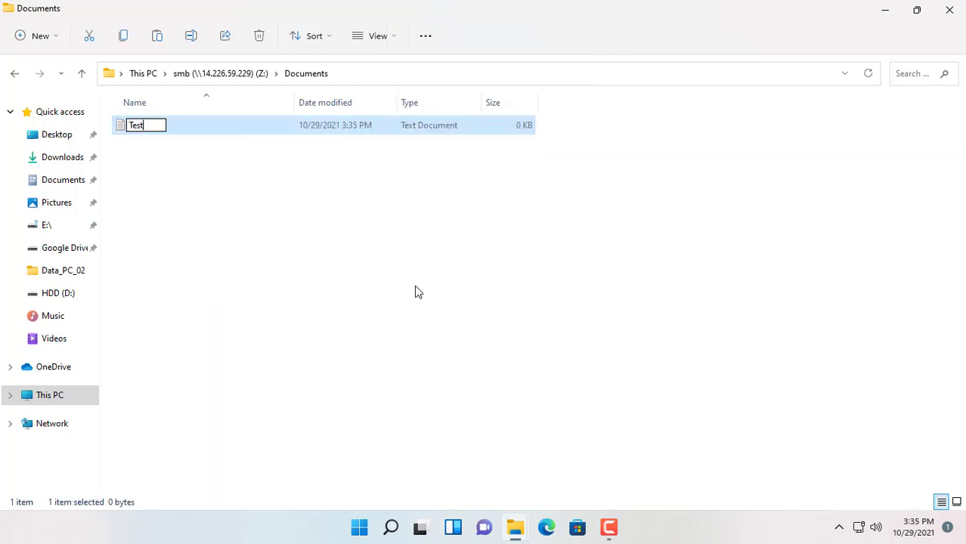
key("Return")
key("Return")
Write 'Hello' in Test, save it, close Notepad, and return to This PC
type("Hello")
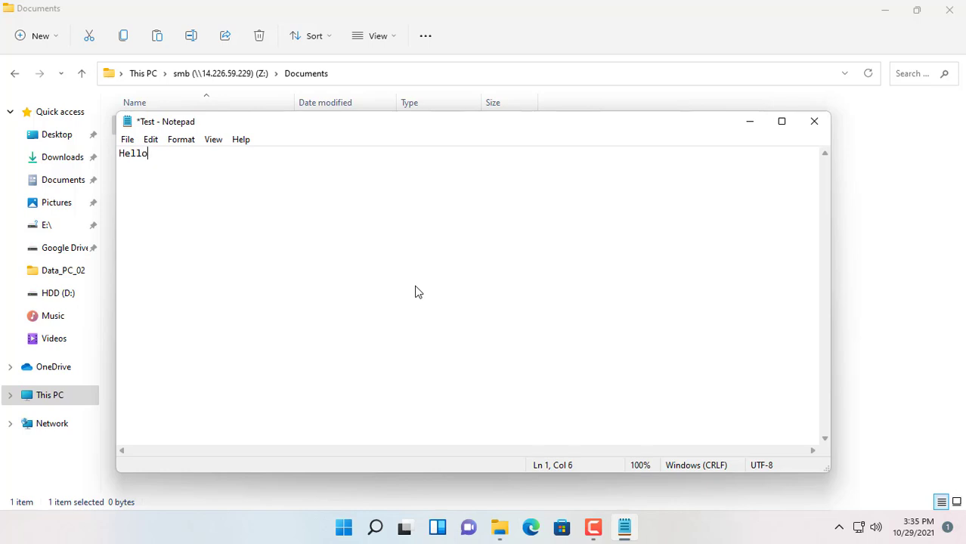
key("ctrl+s")
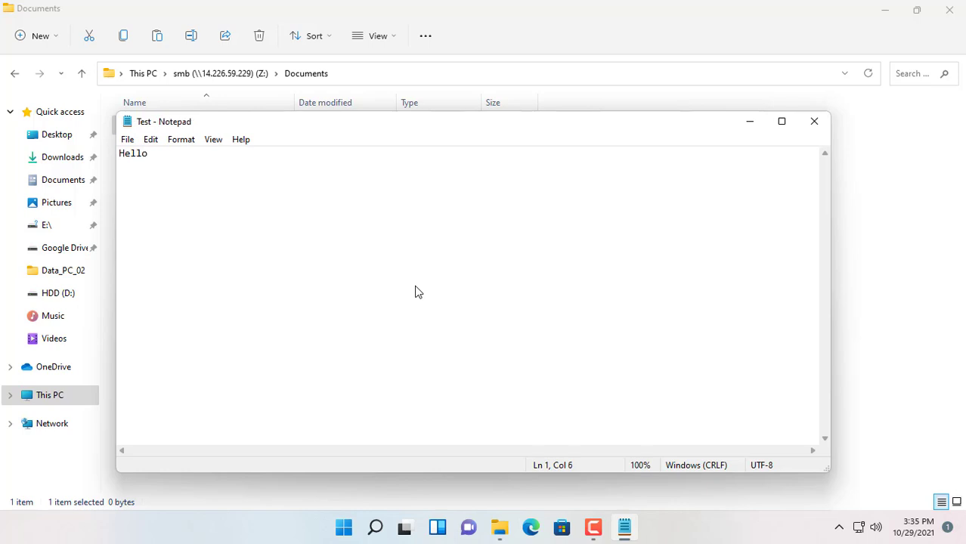
left_click(824, 123)
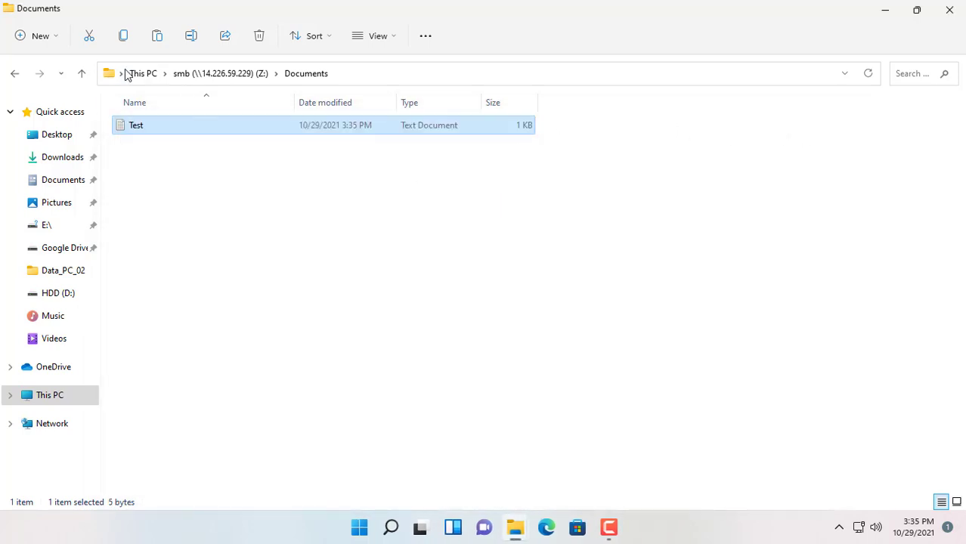
left_click(146, 75)
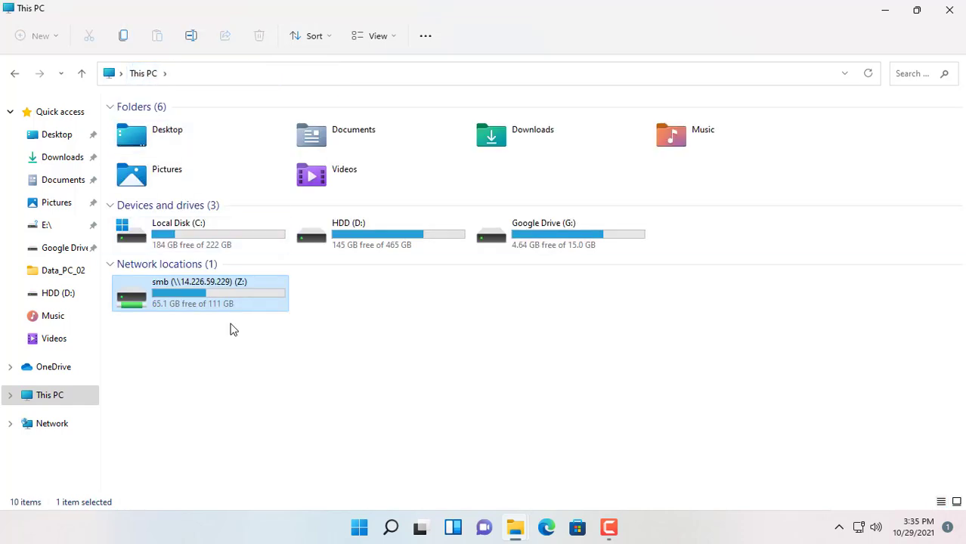